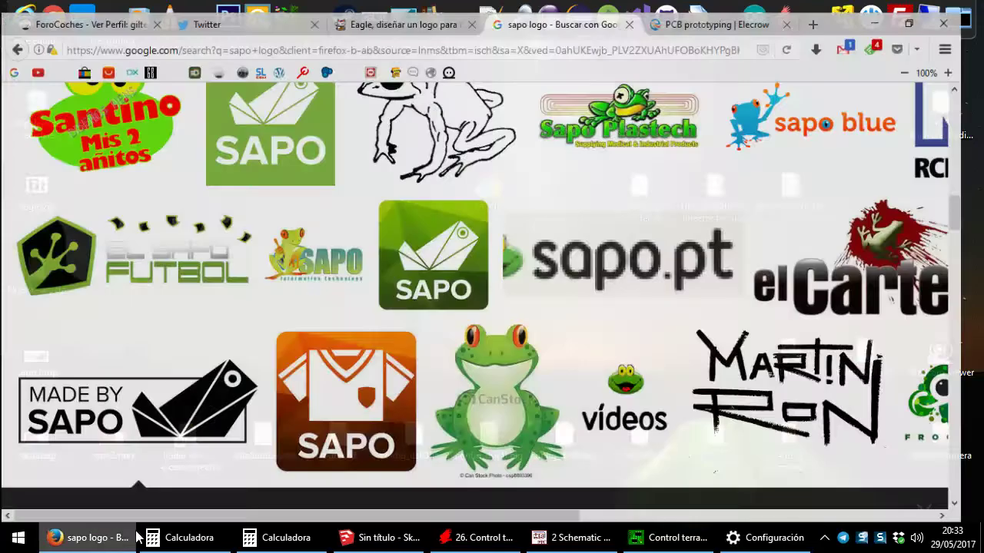
# Preview the black frog silhouette among the Google Images results
pyautogui.click(153, 438)
pyautogui.scroll(2, 913, 299)
pyautogui.scroll(2, 912, 298)
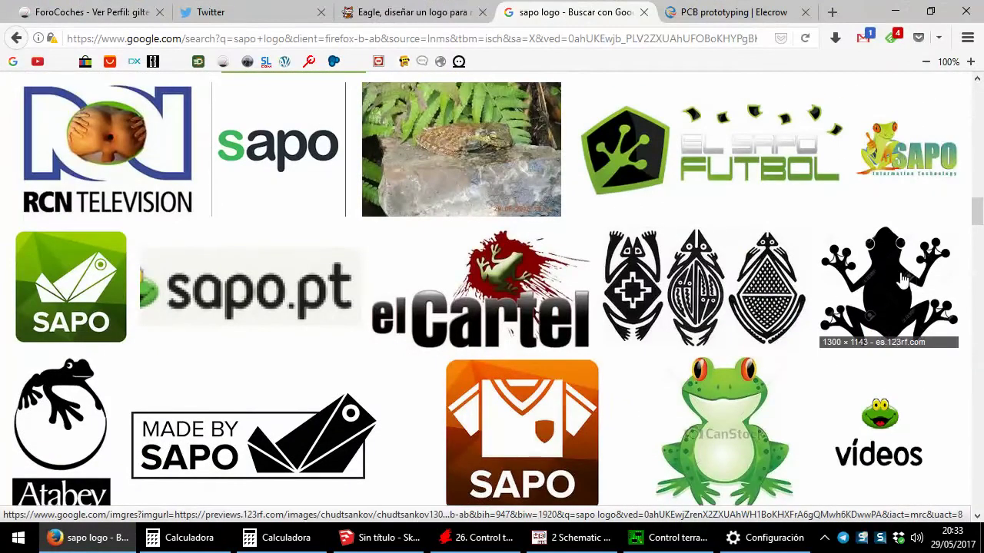
pyautogui.click(903, 280)
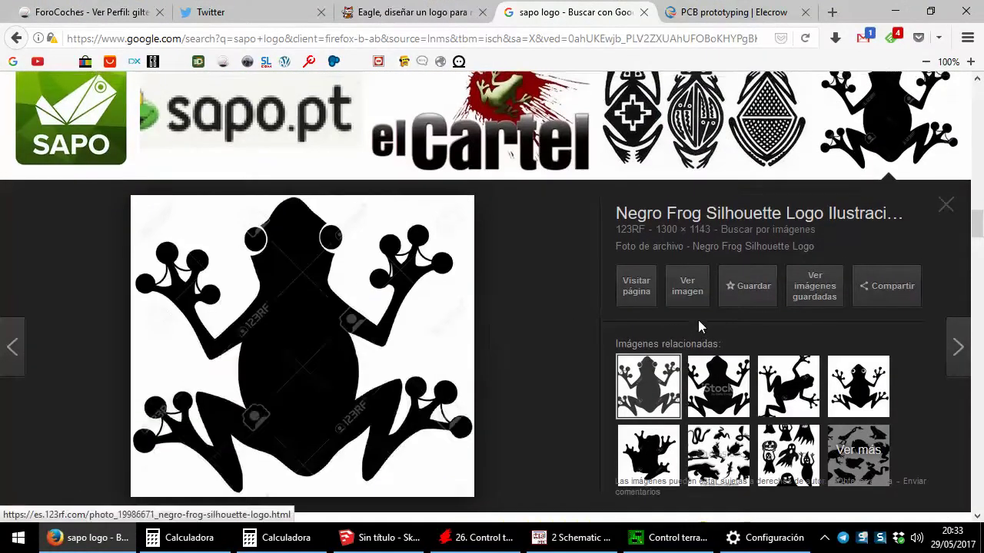
pyautogui.scroll(3, 697, 320)
pyautogui.scroll(-3, 697, 321)
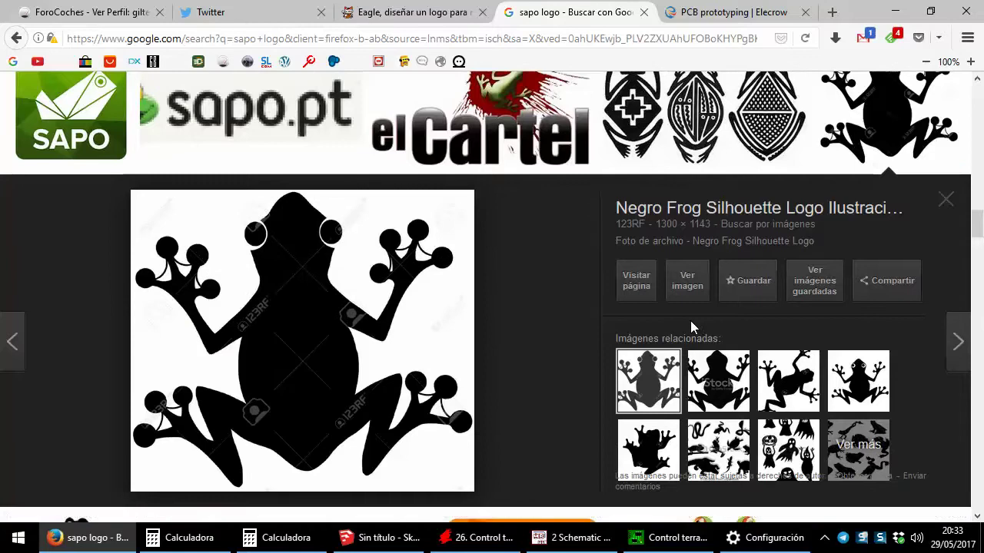
pyautogui.scroll(3, 690, 321)
pyautogui.scroll(3, 690, 321)
pyautogui.scroll(-3, 691, 326)
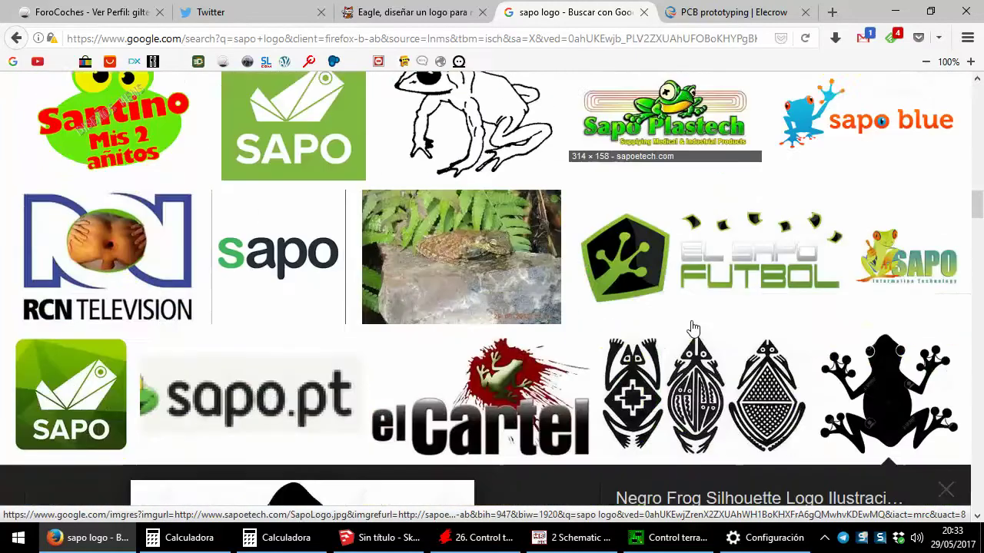
pyautogui.scroll(-2, 691, 328)
# Search 'frog vector' and open the full-size sitting frog silhouette in a new tab
pyautogui.click(328, 336)
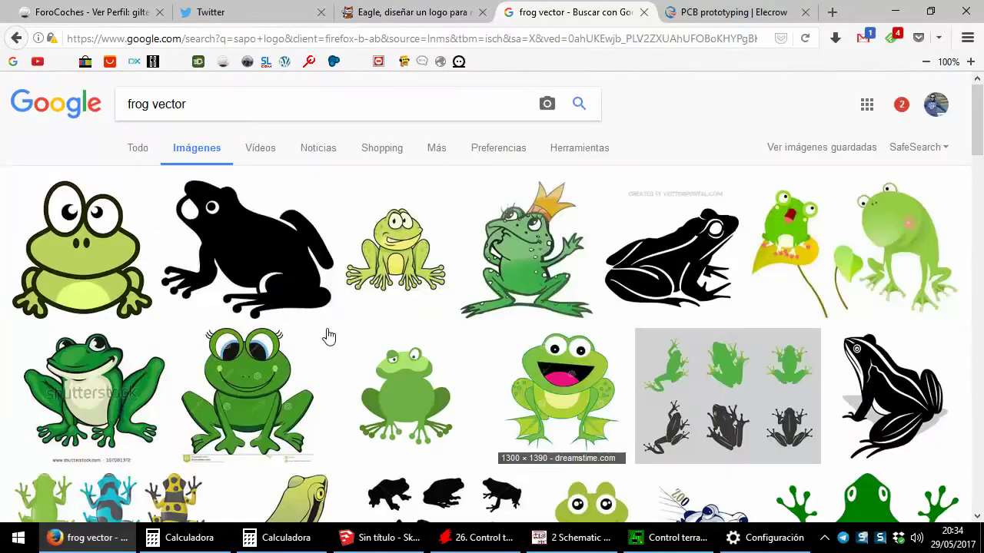
pyautogui.click(248, 269)
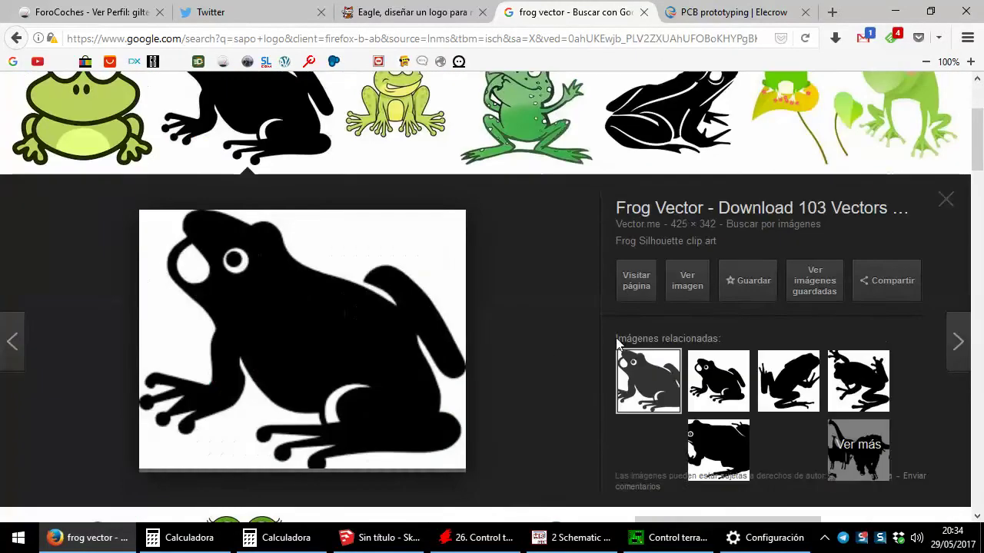
pyautogui.click(686, 281)
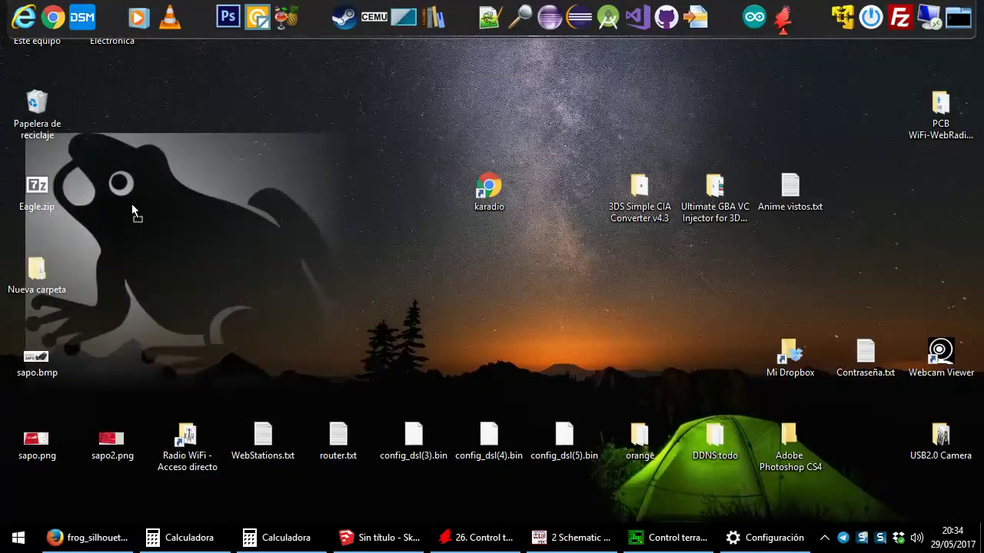
# Save the frog image to the desktop as rana.jpg and launch Photoshop
pyautogui.moveTo(977, 551); pyautogui.dragTo(161, 240)
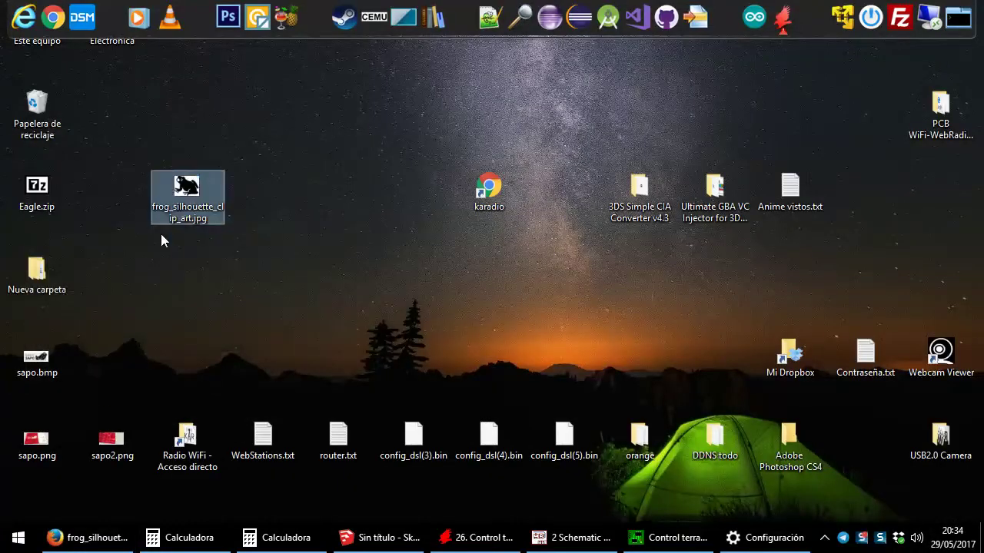
pyautogui.press('F2')
pyautogui.write('rana')
pyautogui.press('Return')
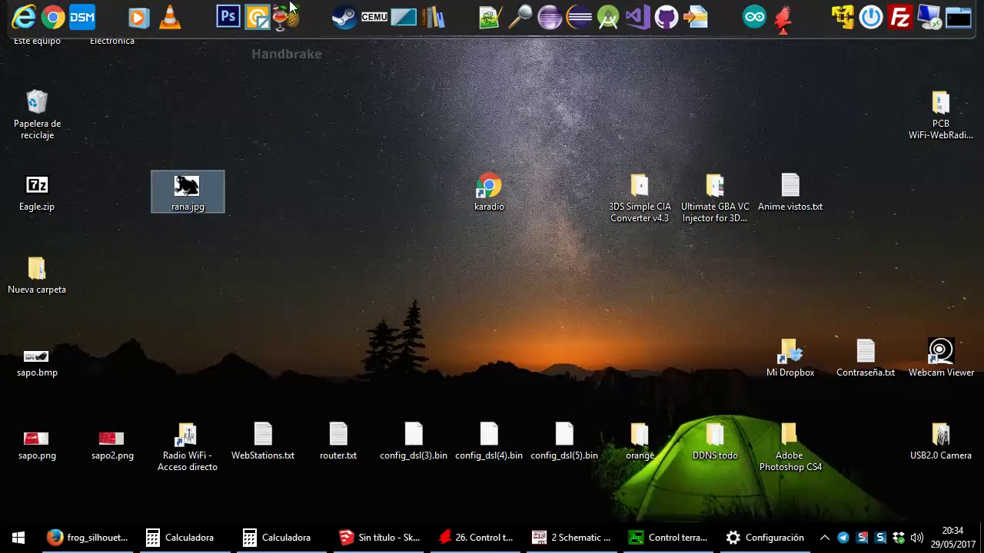
pyautogui.click(225, 22)
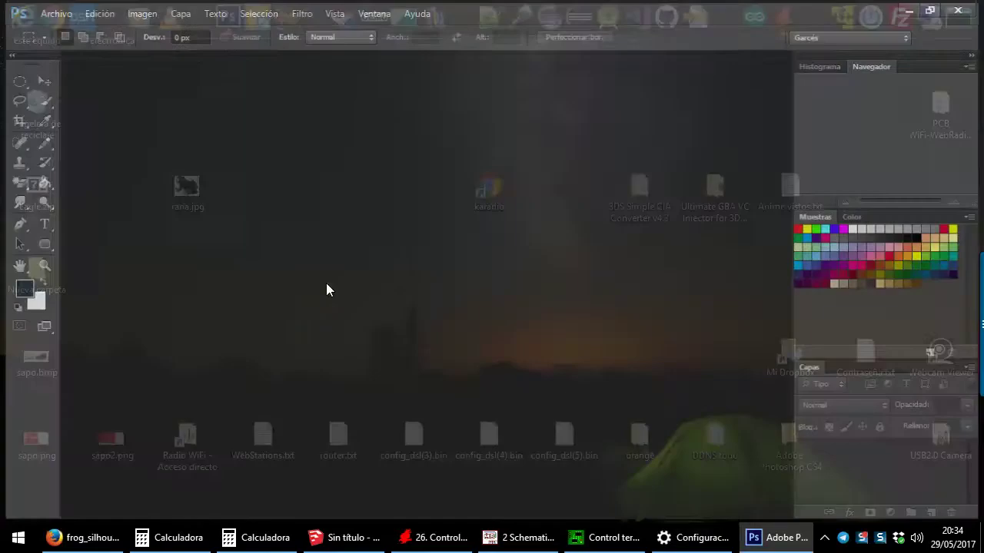
# Open rana.jpg from the desktop in Photoshop
pyautogui.click(51, 10)
pyautogui.click(66, 43)
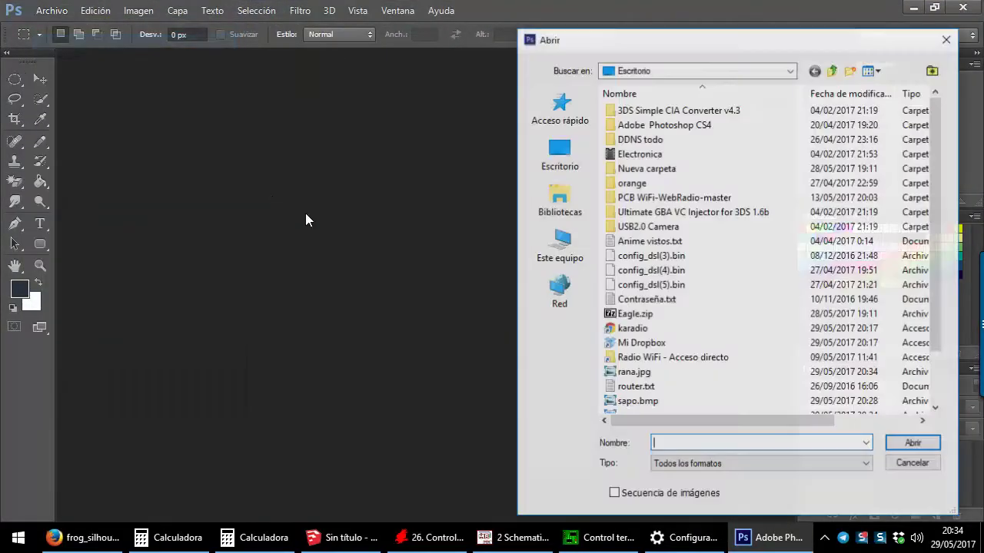
pyautogui.write('ran')
pyautogui.press('Return')
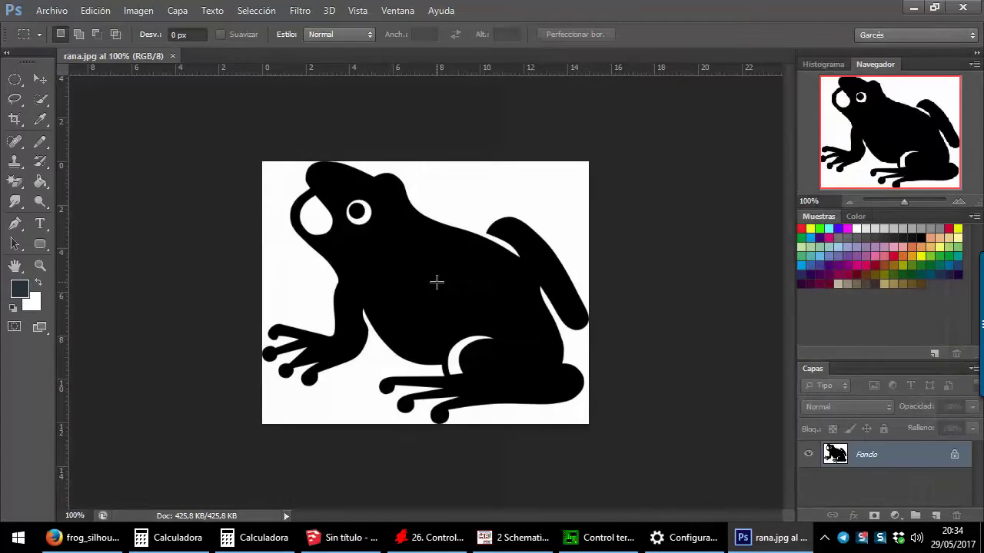
# Save a BMP copy as rana.bmp on the desktop with default options, then close it
pyautogui.click(139, 12)
pyautogui.moveTo(52, 10)
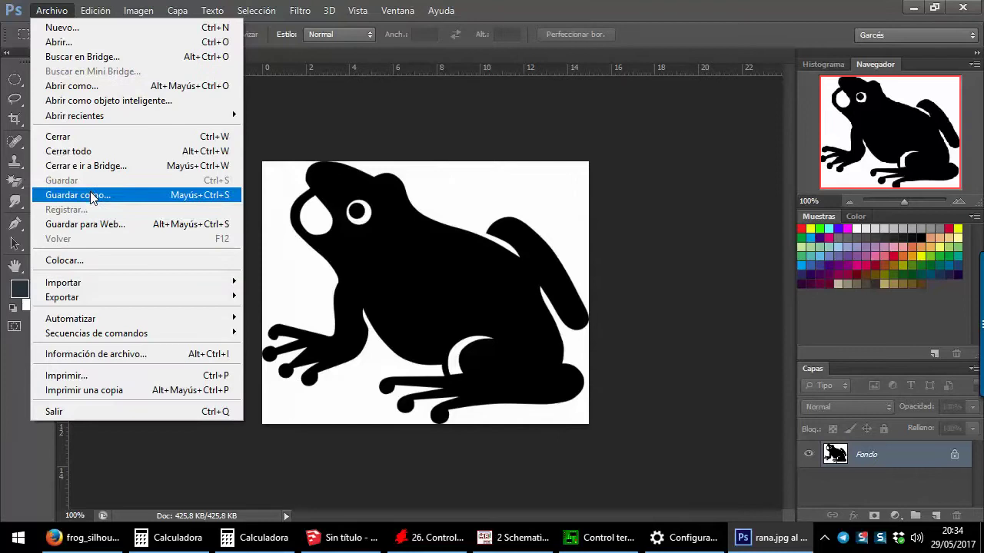
pyautogui.click(90, 194)
pyautogui.click(712, 333)
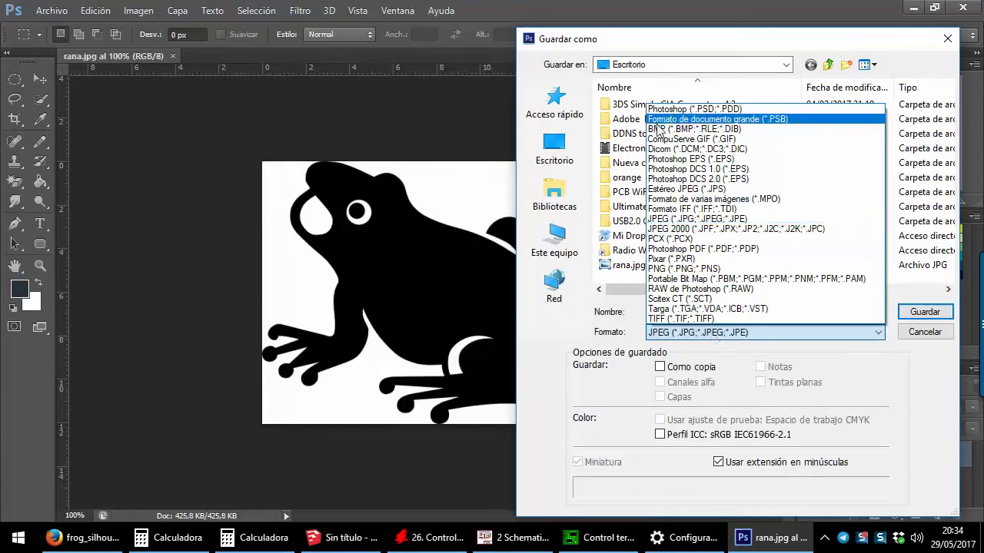
pyautogui.click(691, 128)
pyautogui.click(567, 160)
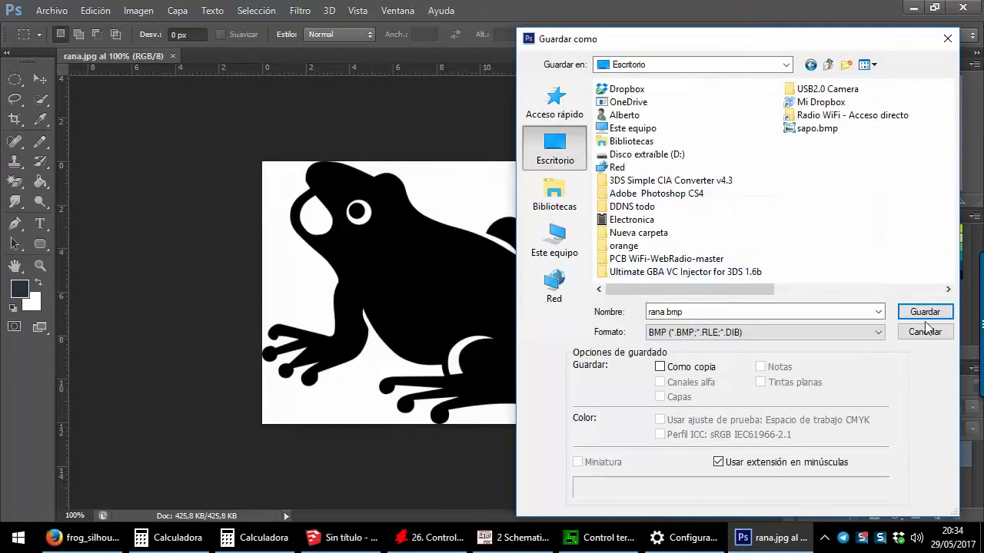
pyautogui.click(904, 318)
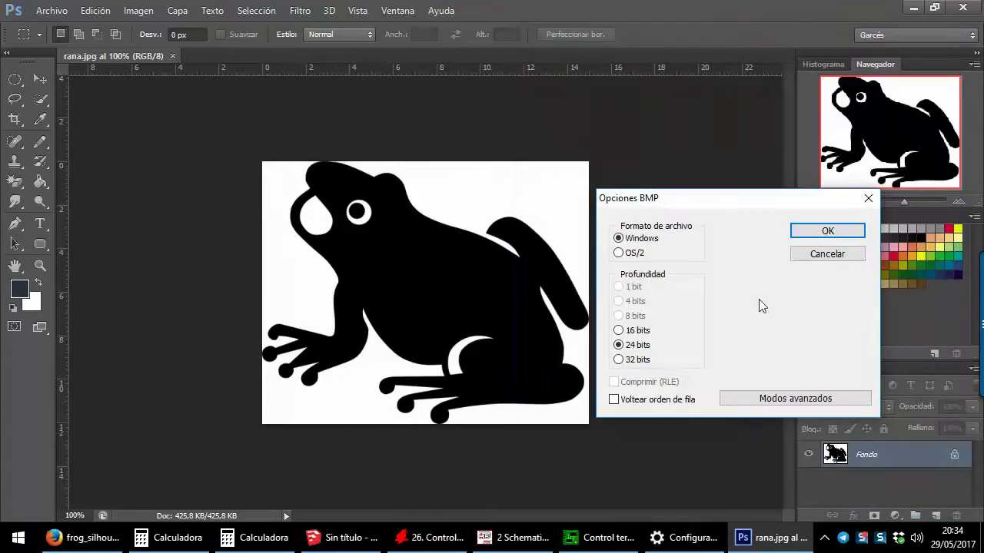
pyautogui.click(861, 234)
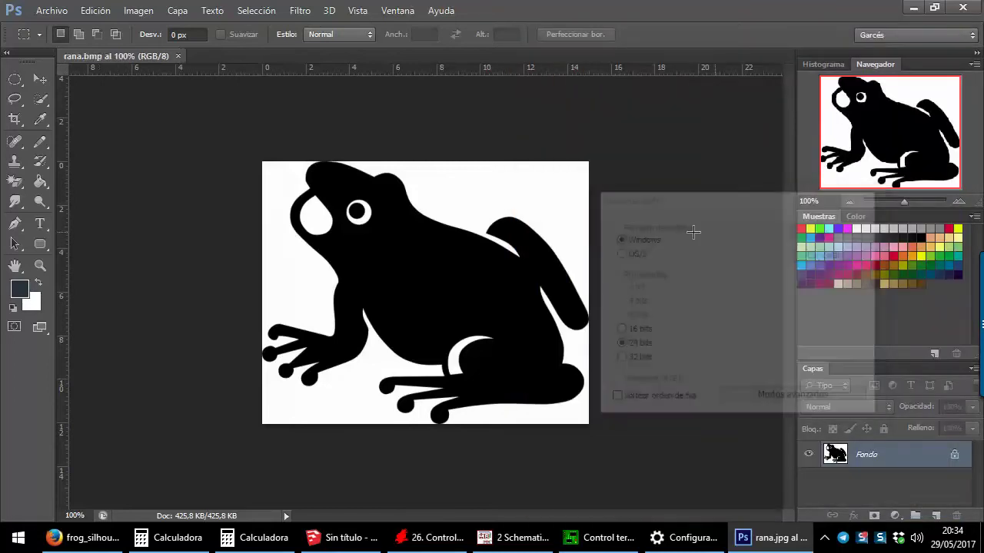
pyautogui.hotkey('ctrl', 'w')
pyautogui.click(51, 11)
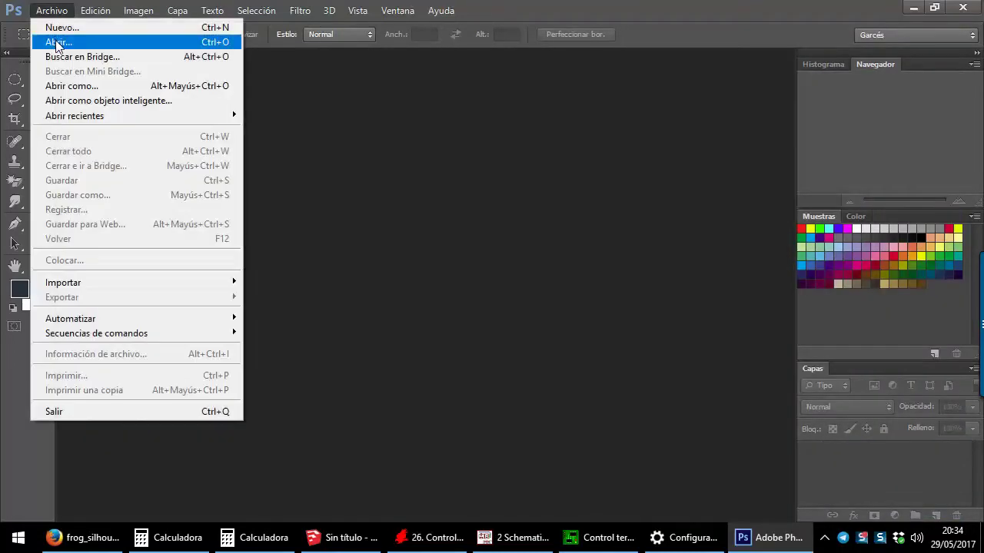
# Open rana.bmp in Photoshop
pyautogui.click(53, 41)
pyautogui.write('ra')
pyautogui.press('Down')
pyautogui.press('Down')
pyautogui.press('Return')
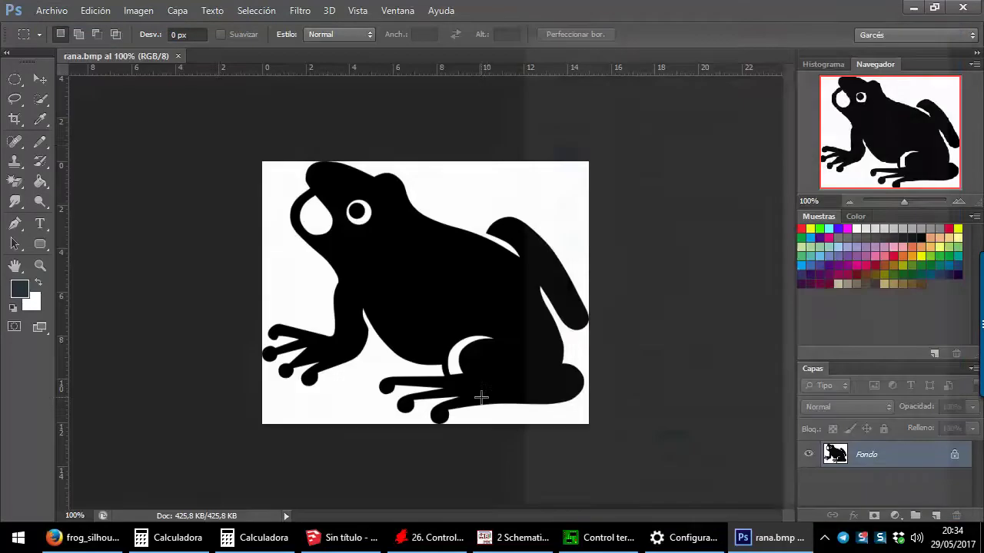
# Convert the image to Grayscale, then to Bitmap mode at 300 pixels per inch
pyautogui.click(139, 10)
pyautogui.moveTo(145, 28)
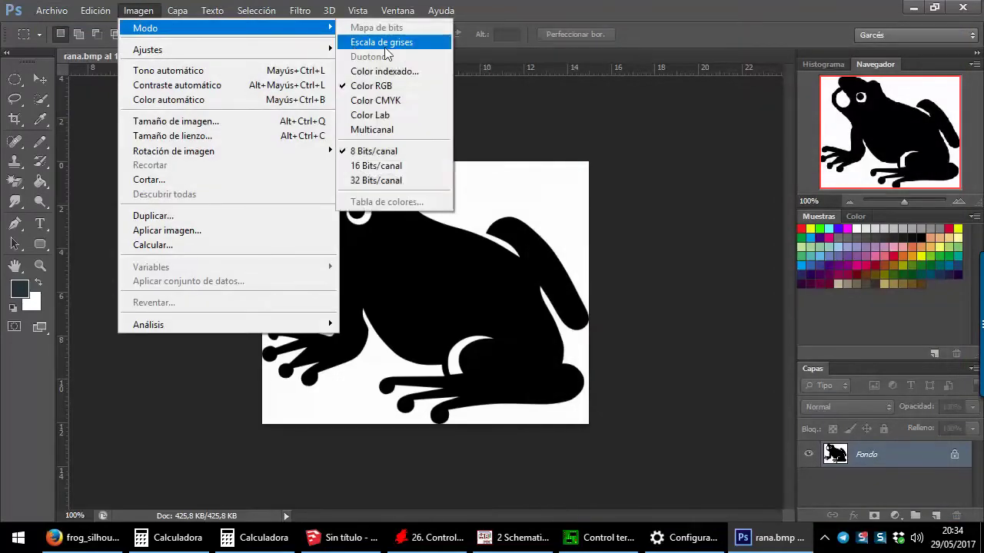
pyautogui.click(388, 42)
pyautogui.click(452, 219)
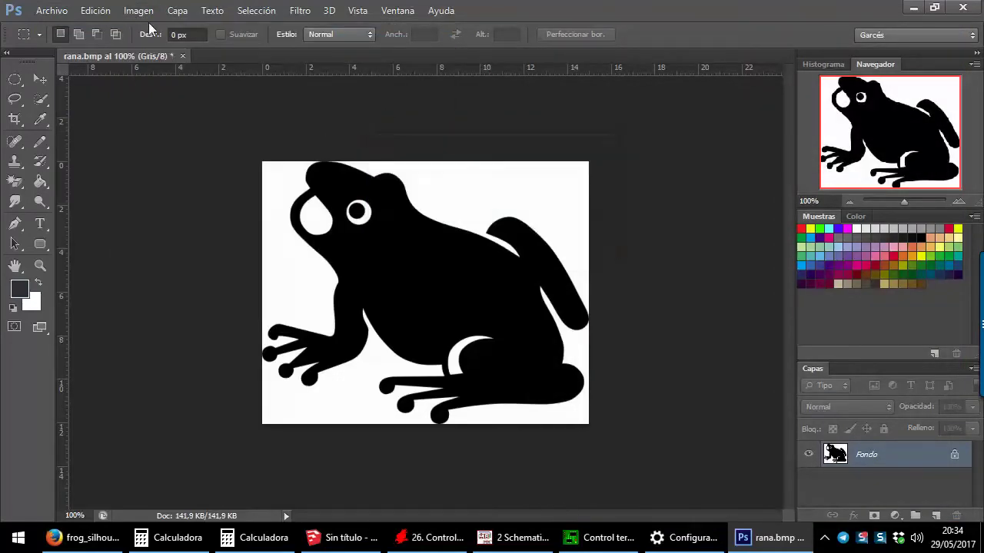
pyautogui.click(138, 10)
pyautogui.click(379, 28)
pyautogui.write('300')
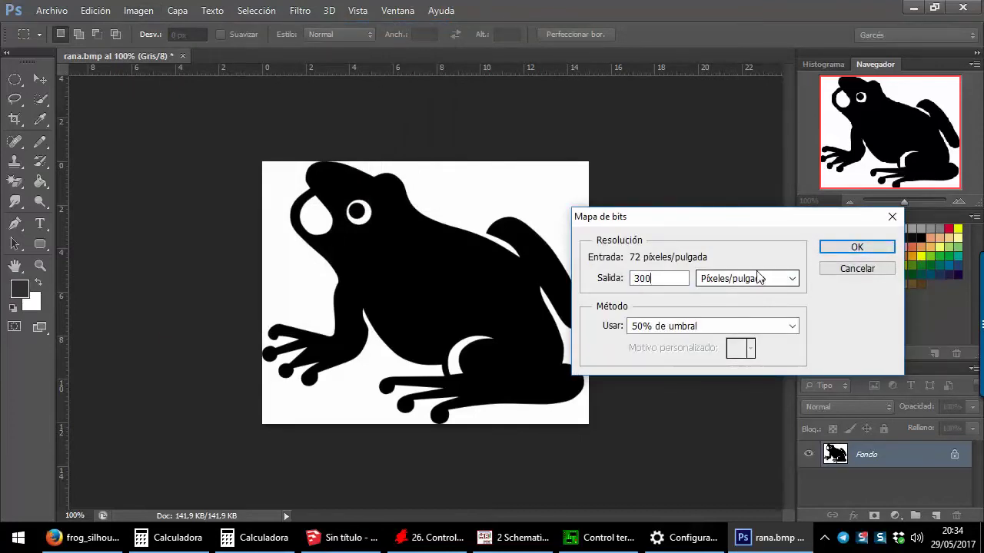
pyautogui.click(865, 246)
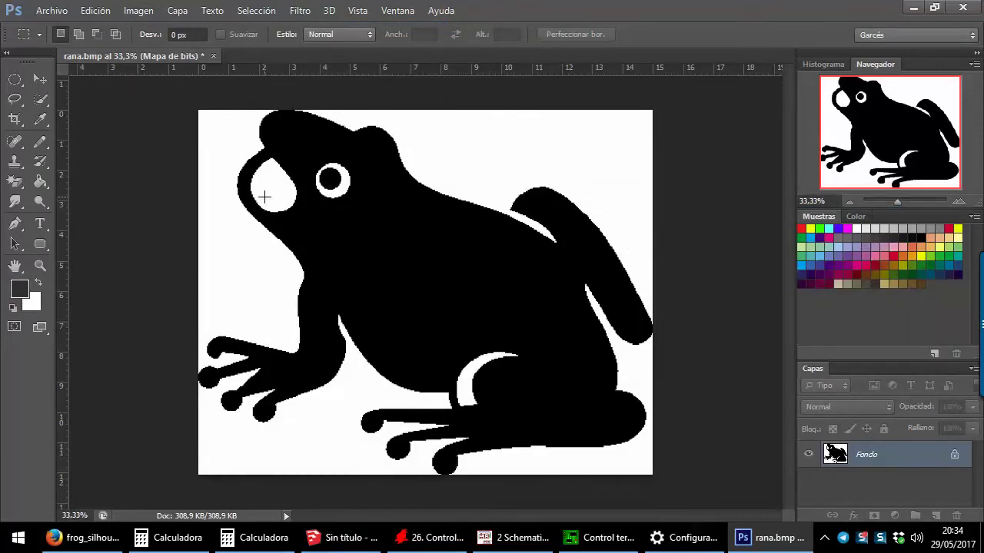
pyautogui.click(132, 11)
pyautogui.moveTo(146, 28)
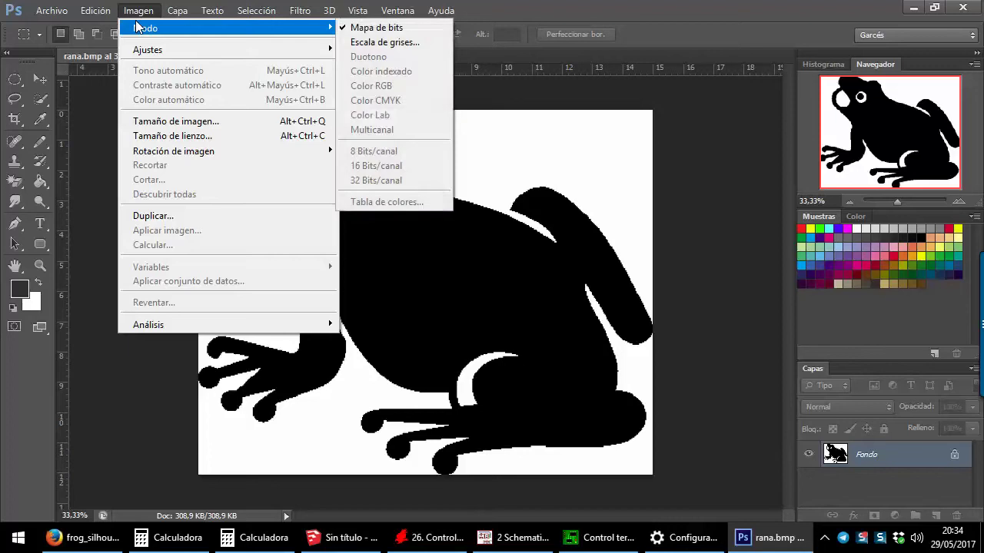
# Save rana.bmp as a 1-bit Windows bitmap and minimize Photoshop
pyautogui.click(97, 201)
pyautogui.hotkey('ctrl', 's')
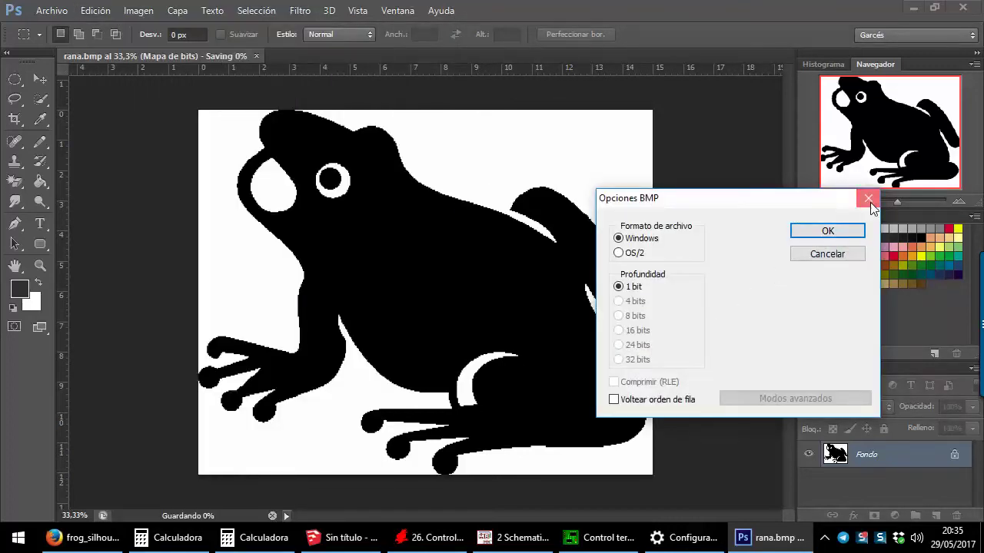
pyautogui.click(868, 199)
pyautogui.click(52, 11)
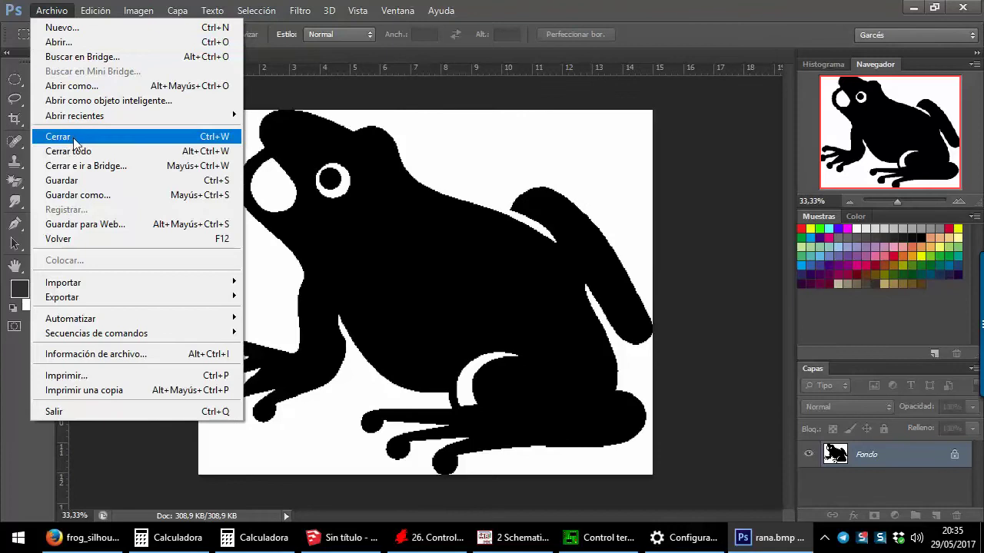
pyautogui.click(77, 180)
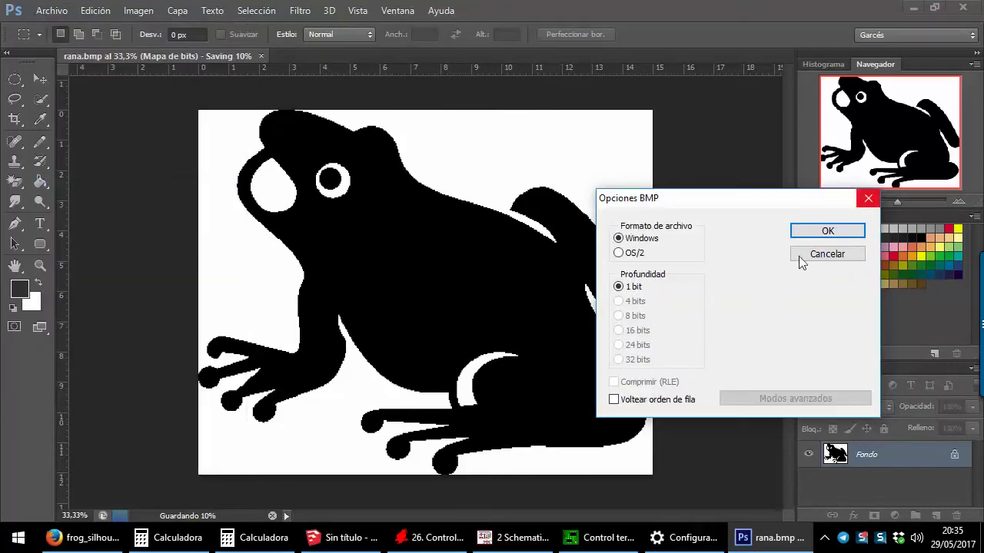
pyautogui.click(799, 232)
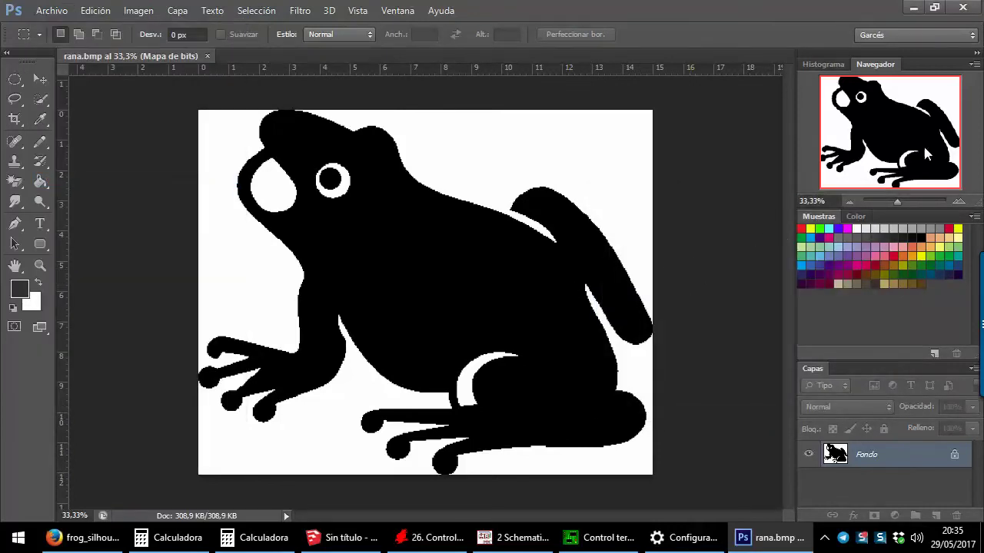
pyautogui.click(917, 13)
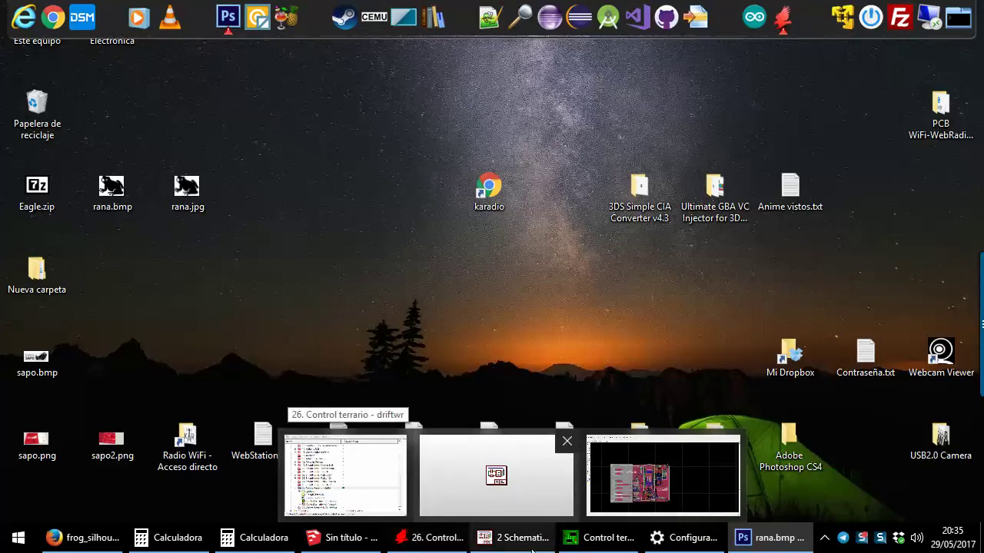
# Bring up the driftwr board in EAGLE and group the entire board
pyautogui.click(571, 538)
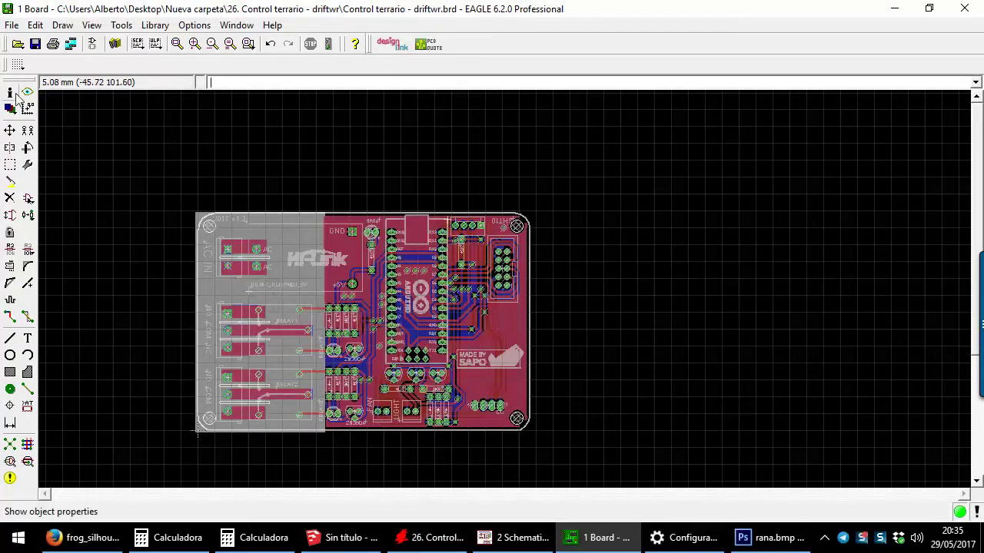
pyautogui.click(10, 165)
pyautogui.moveTo(176, 182); pyautogui.dragTo(561, 451)
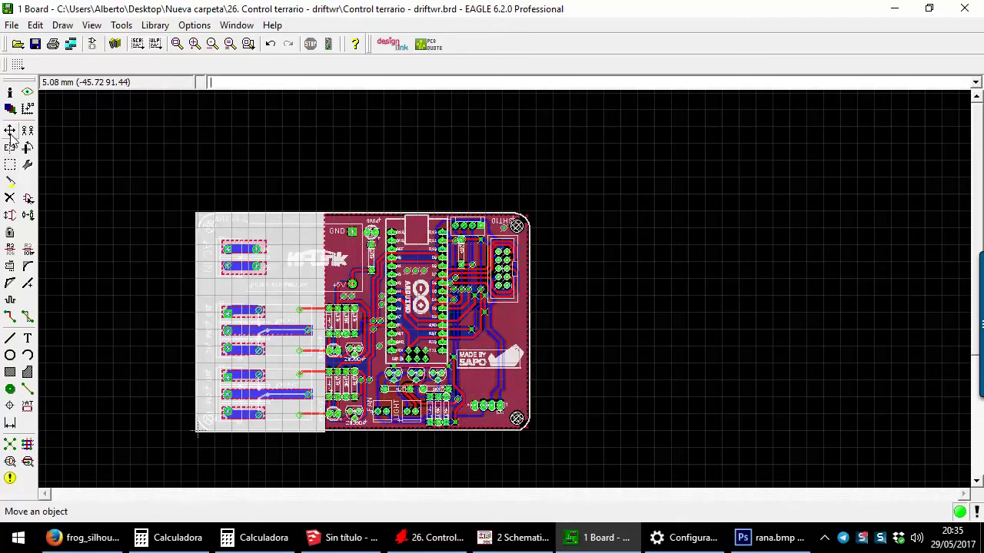
# Compare the MADE BY SAPO logo against a RULER part, then cancel placing it
pyautogui.click(29, 202)
pyautogui.click(281, 364)
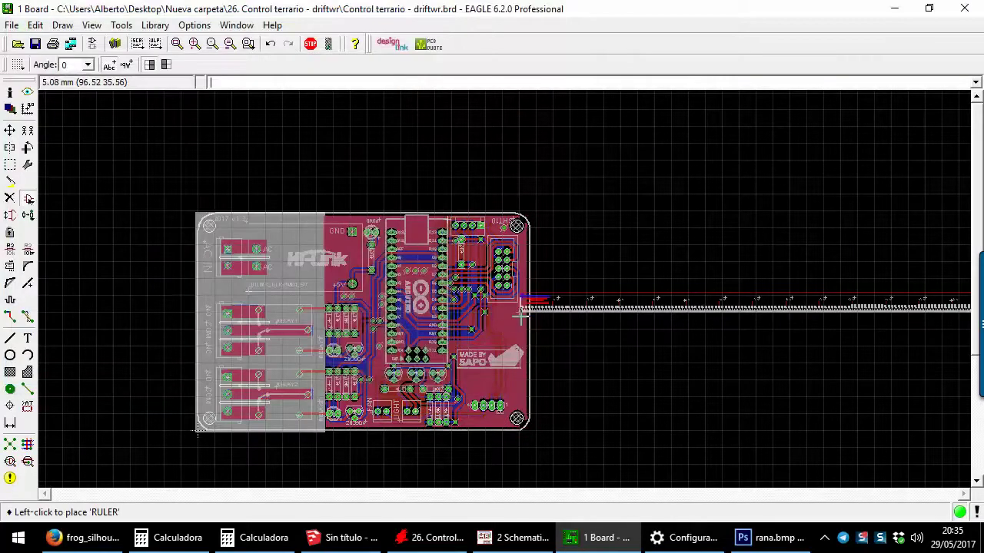
pyautogui.scroll(3, 521, 315)
pyautogui.scroll(3, 548, 341)
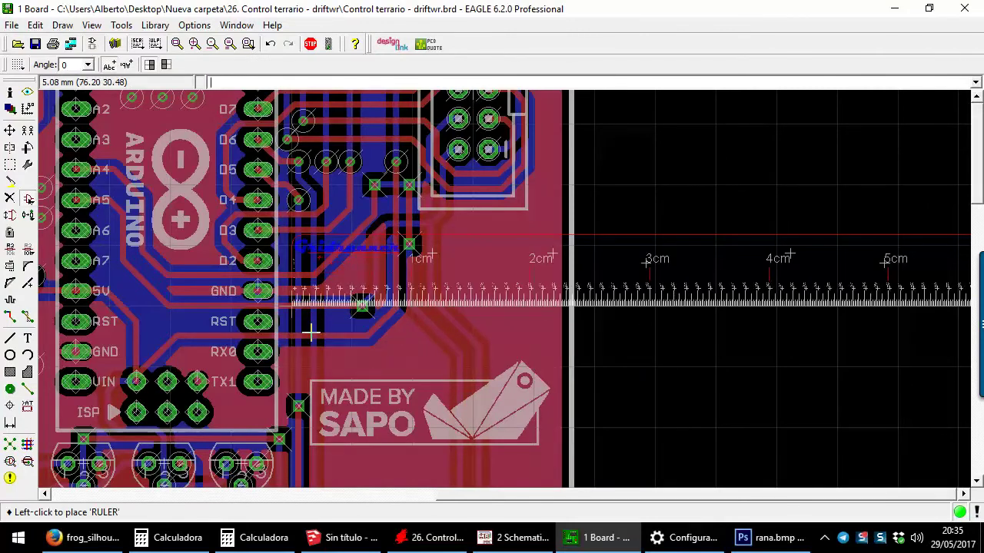
pyautogui.press('Escape')
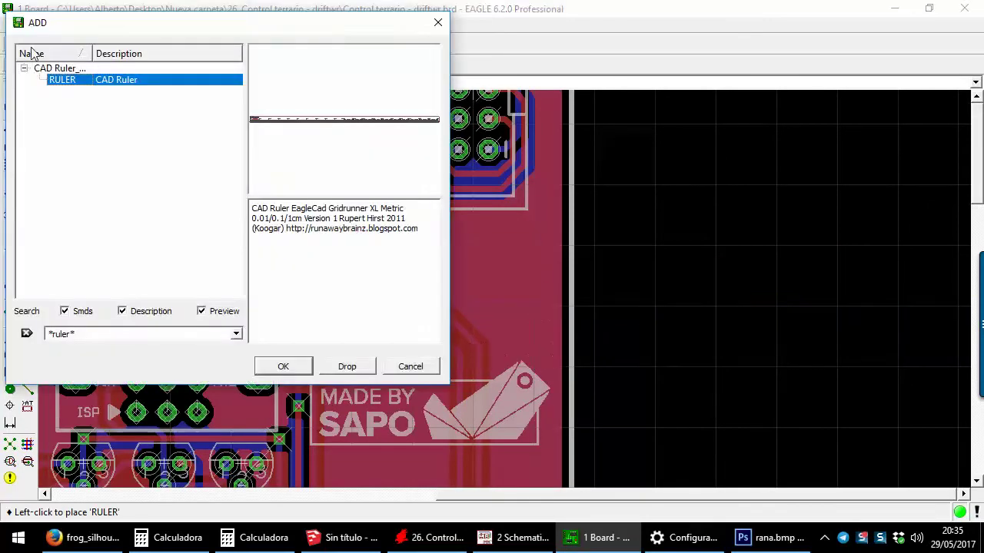
pyautogui.press('Escape')
pyautogui.scroll(-2, 571, 279)
pyautogui.scroll(-4, 478, 244)
pyautogui.scroll(-2, 478, 244)
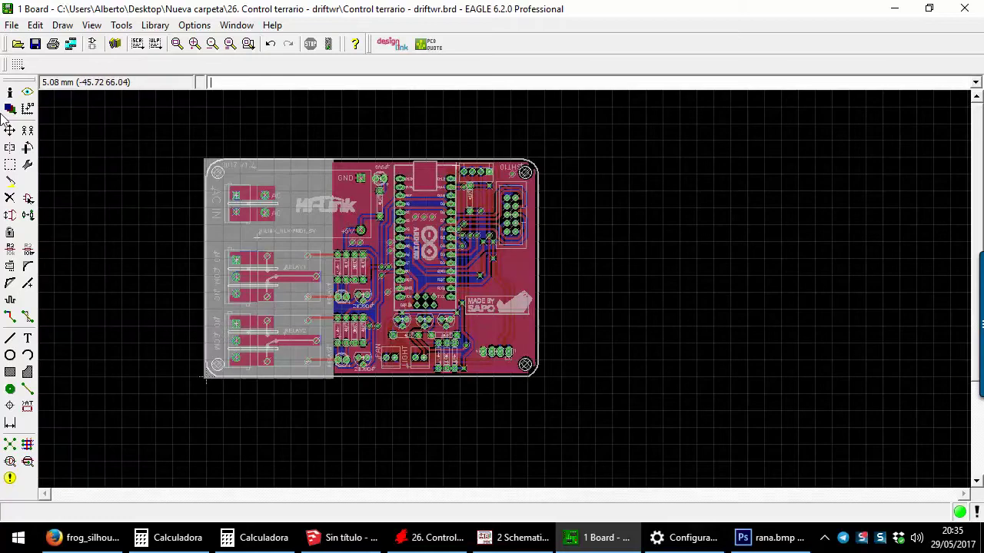
# Move the grouped board lower on the canvas
pyautogui.click(10, 129)
pyautogui.rightClick(235, 346)
pyautogui.click(277, 313)
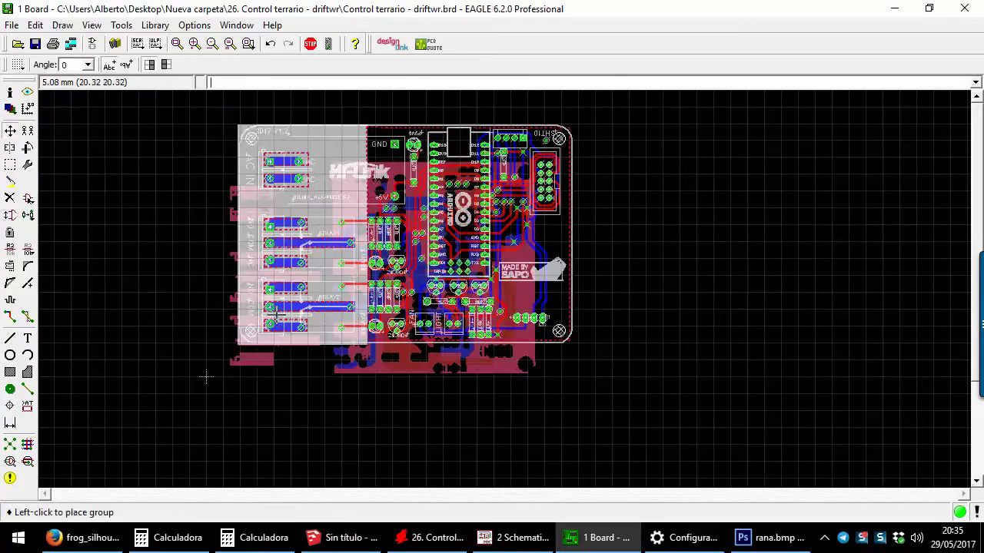
pyautogui.scroll(-2, 204, 373)
pyautogui.click(245, 343)
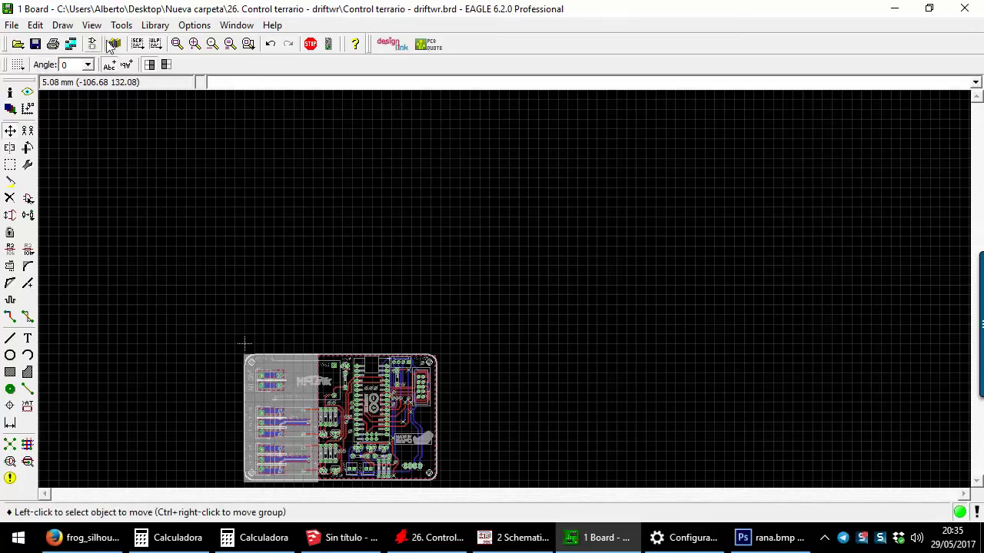
# Run _import-bmp.ulp on Desktop\rana.bmp and accept the selected colours
pyautogui.click(155, 46)
pyautogui.click(185, 126)
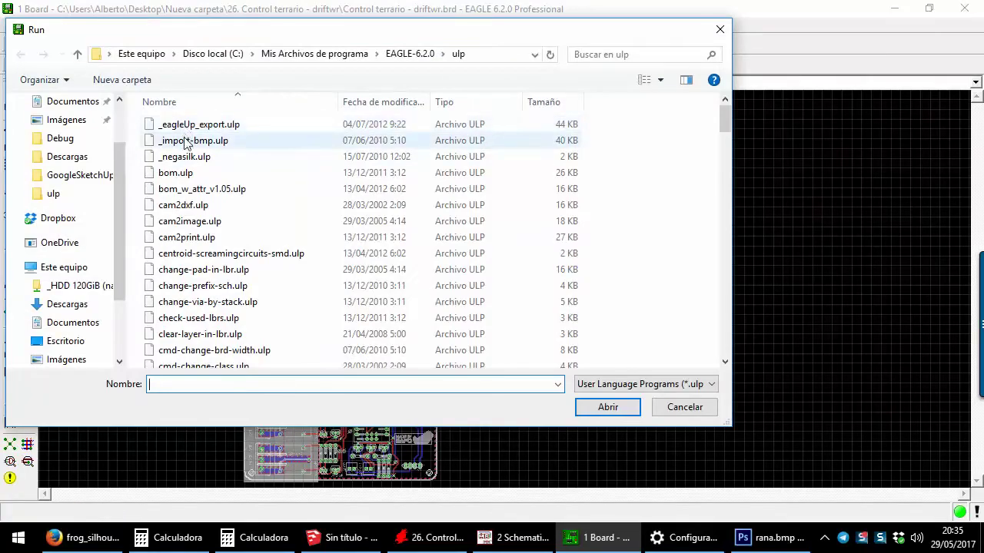
pyautogui.doubleClick(187, 143)
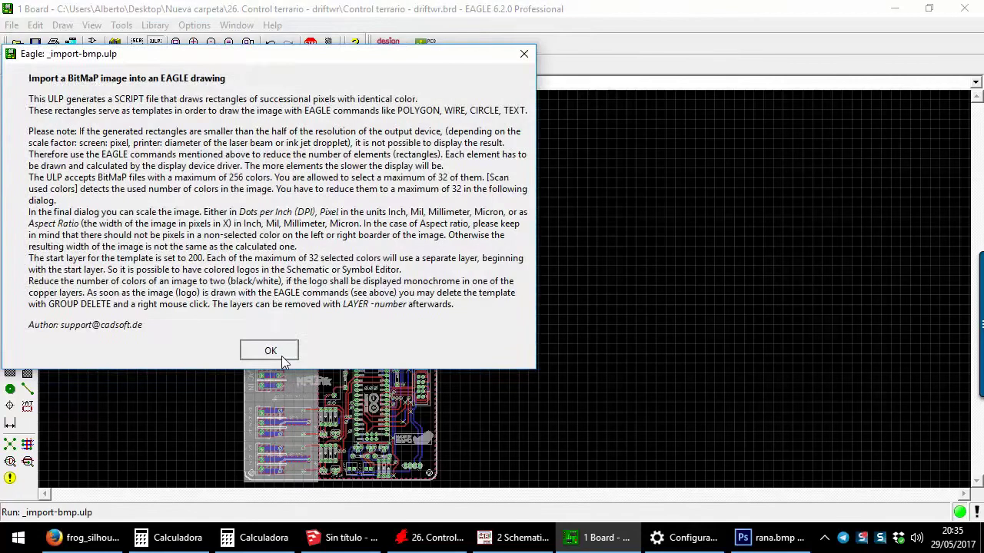
pyautogui.click(277, 350)
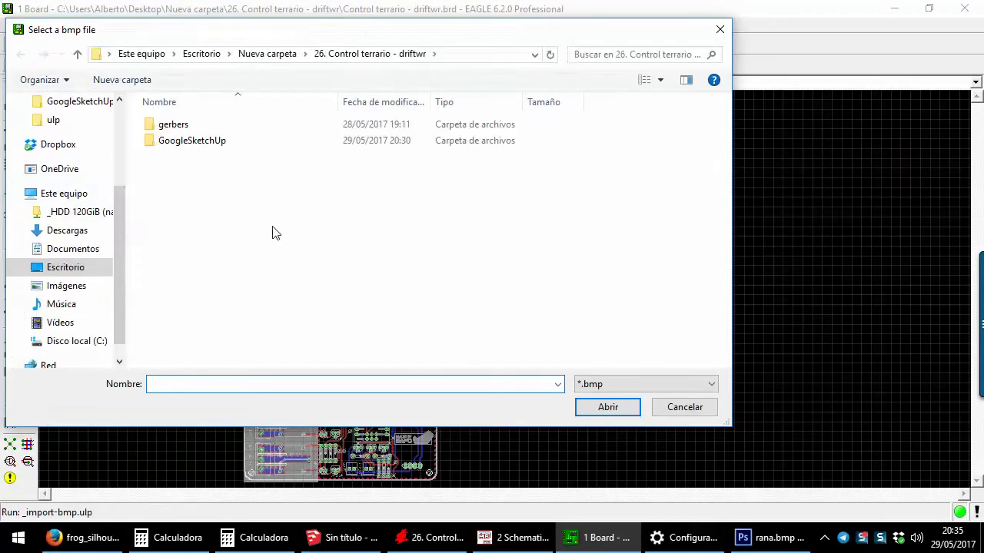
pyautogui.click(65, 267)
pyautogui.doubleClick(178, 303)
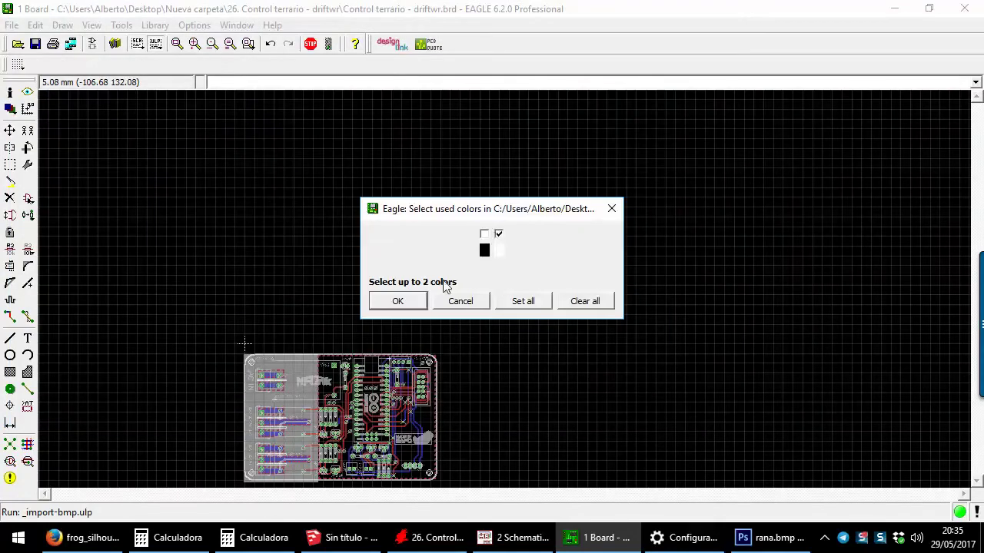
pyautogui.click(415, 304)
pyautogui.write('21')
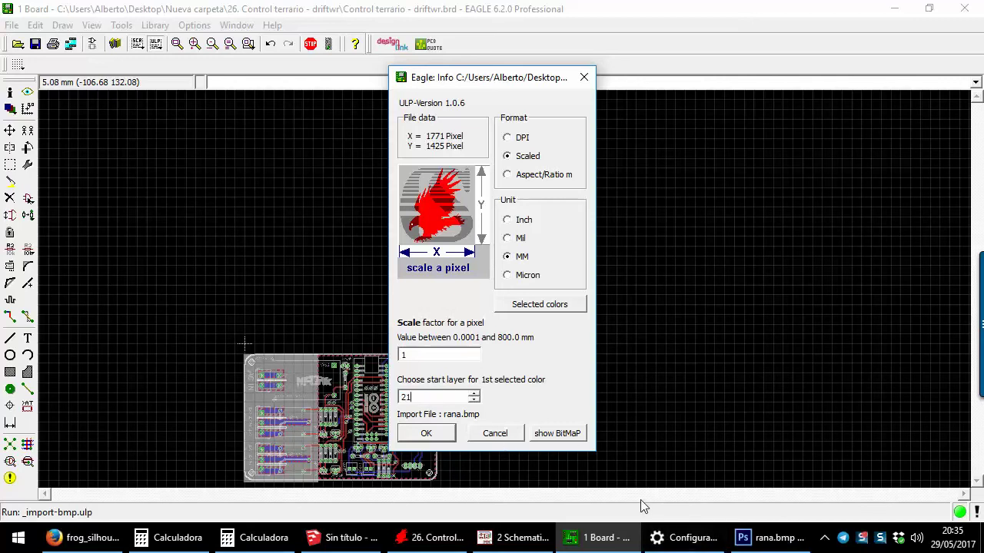
# Compute 20 ÷ 1771 in Calculator and enter 0.011293 mm as the import scale
pyautogui.click(257, 537)
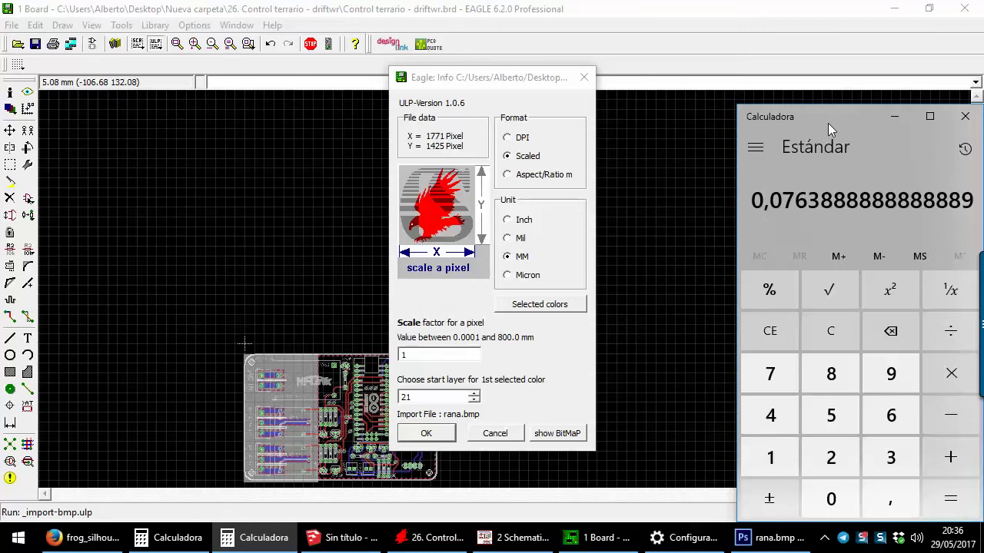
pyautogui.moveTo(827, 123); pyautogui.dragTo(716, 87)
pyautogui.write('2')
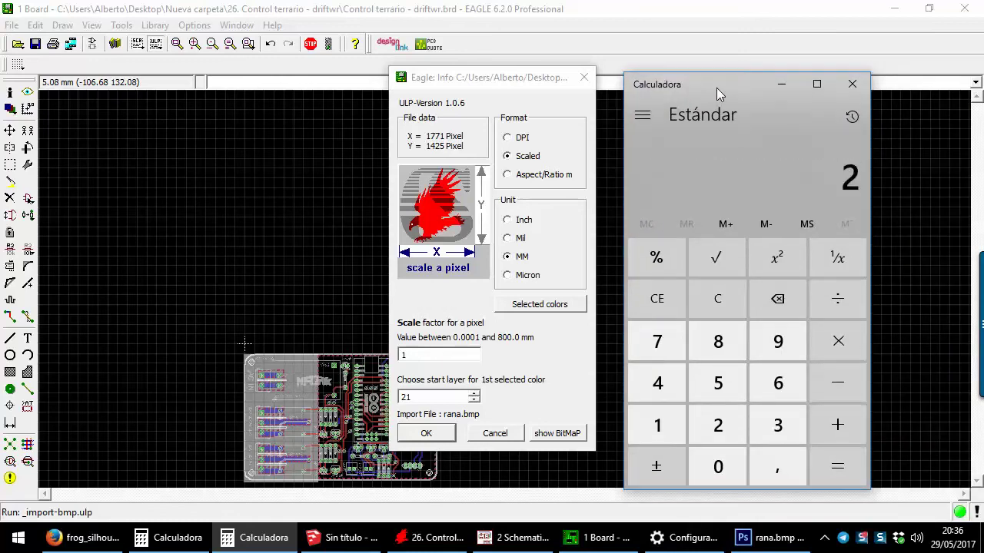
pyautogui.write('0')
pyautogui.press('/')
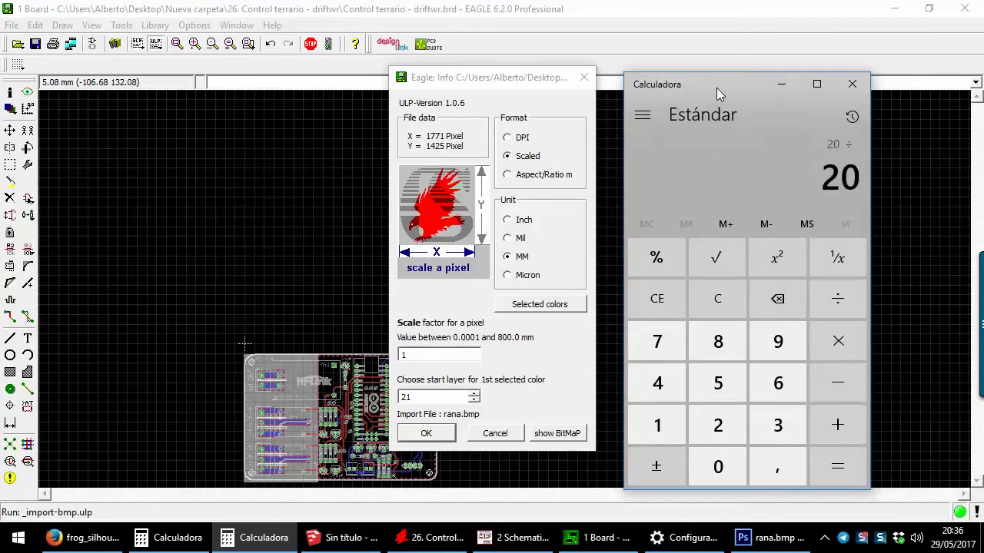
pyautogui.write('1.')
pyautogui.write('7')
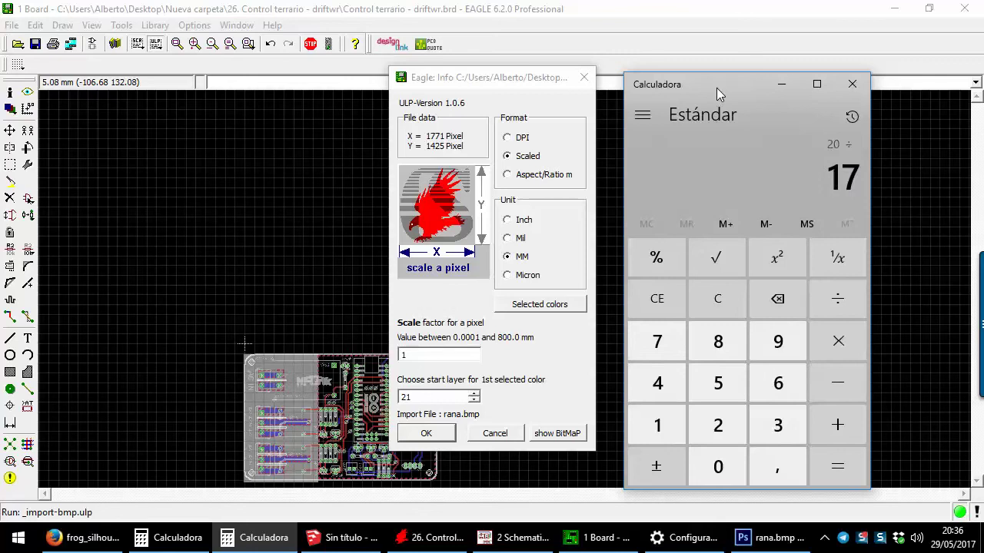
pyautogui.write('71')
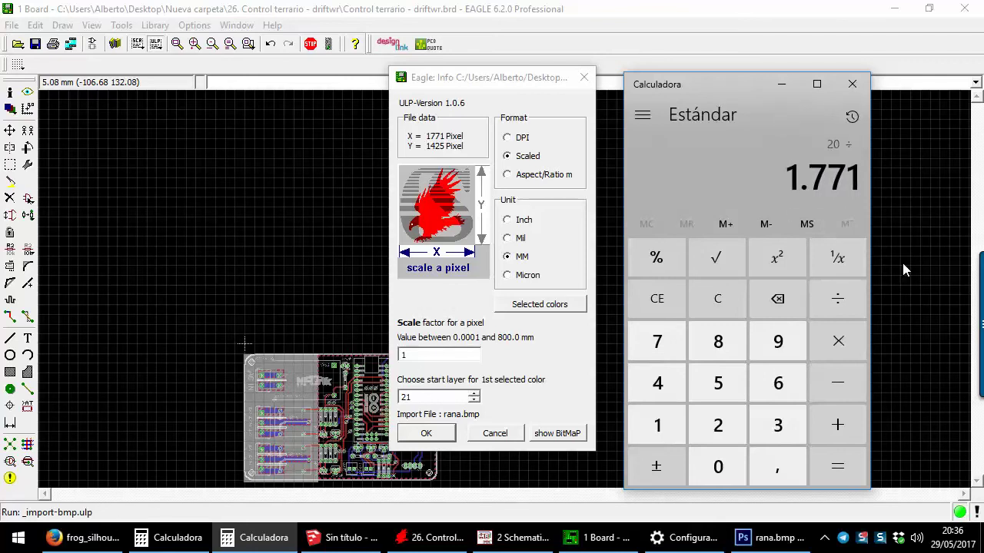
pyautogui.press('Return')
pyautogui.click(422, 353)
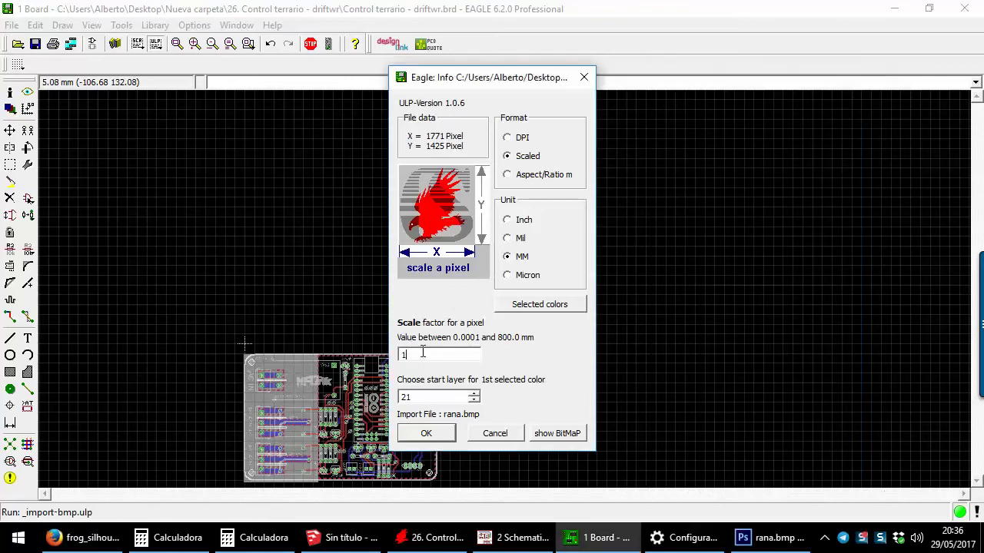
pyautogui.click(428, 435)
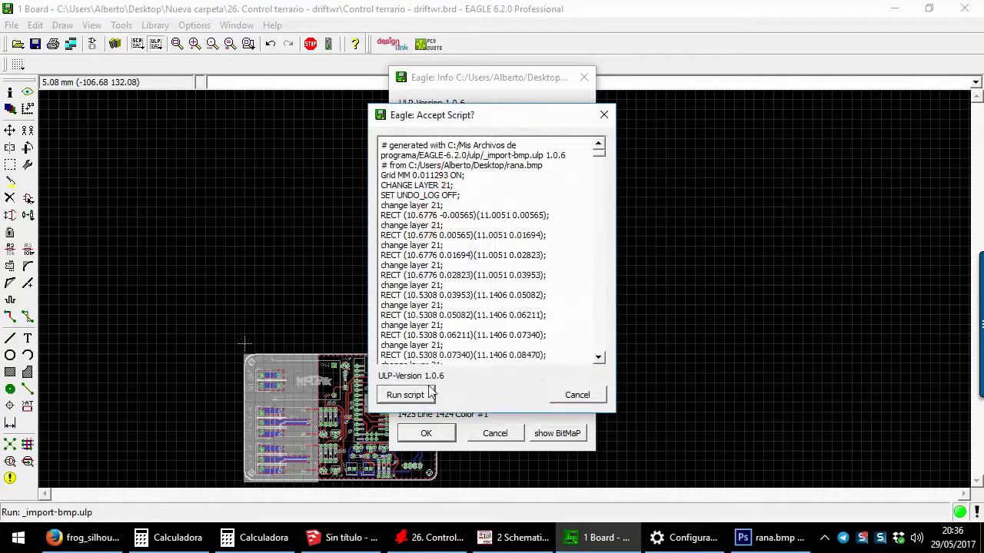
# Run the generated import script and delete the stray short wire near the frog
pyautogui.click(431, 394)
pyautogui.scroll(2, 279, 149)
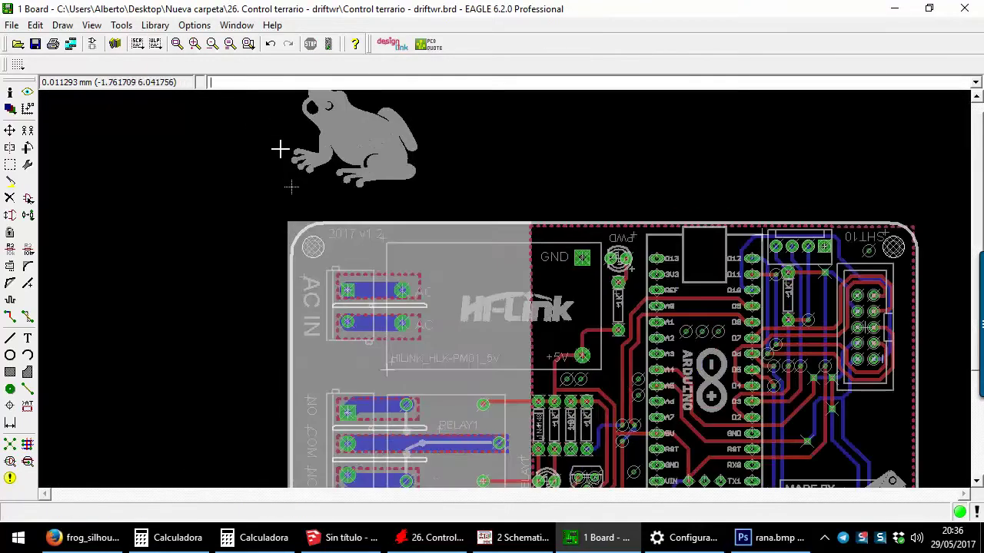
pyautogui.scroll(2, 300, 186)
pyautogui.scroll(2, 299, 226)
pyautogui.scroll(2, 299, 230)
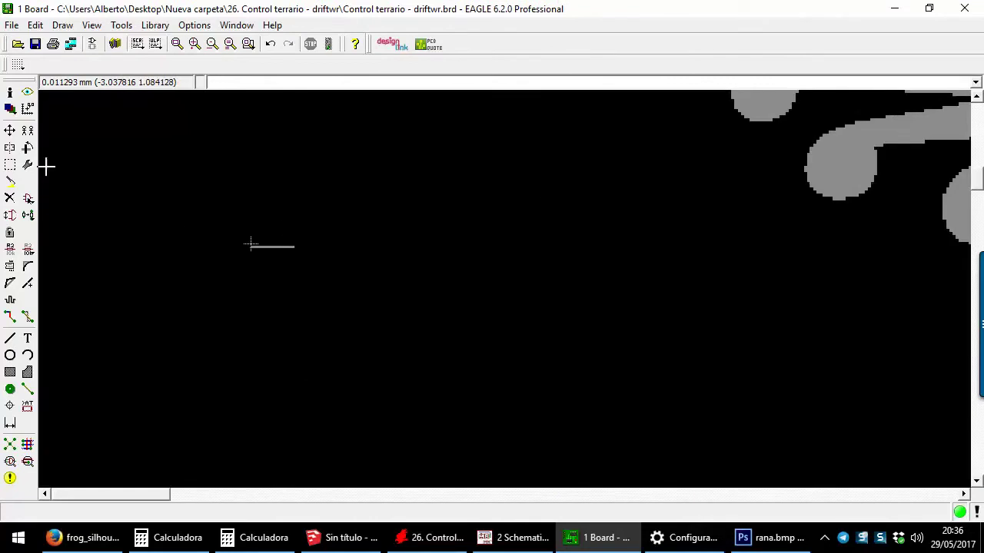
pyautogui.click(10, 198)
pyautogui.click(262, 247)
# Group the whole imported frog logo
pyautogui.click(12, 165)
pyautogui.scroll(-3, 305, 385)
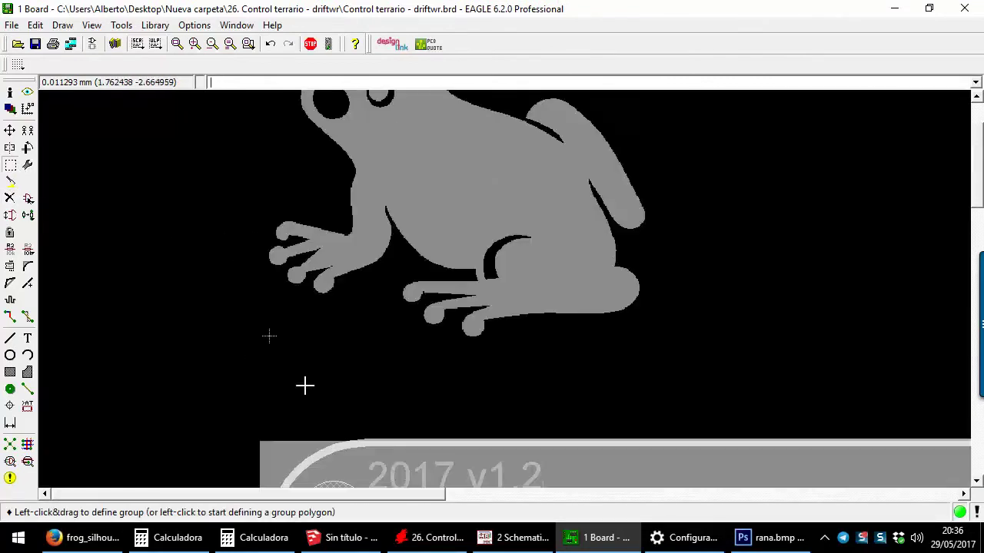
pyautogui.scroll(-2, 552, 395)
pyautogui.moveTo(647, 395); pyautogui.dragTo(329, 106)
pyautogui.click(10, 197)
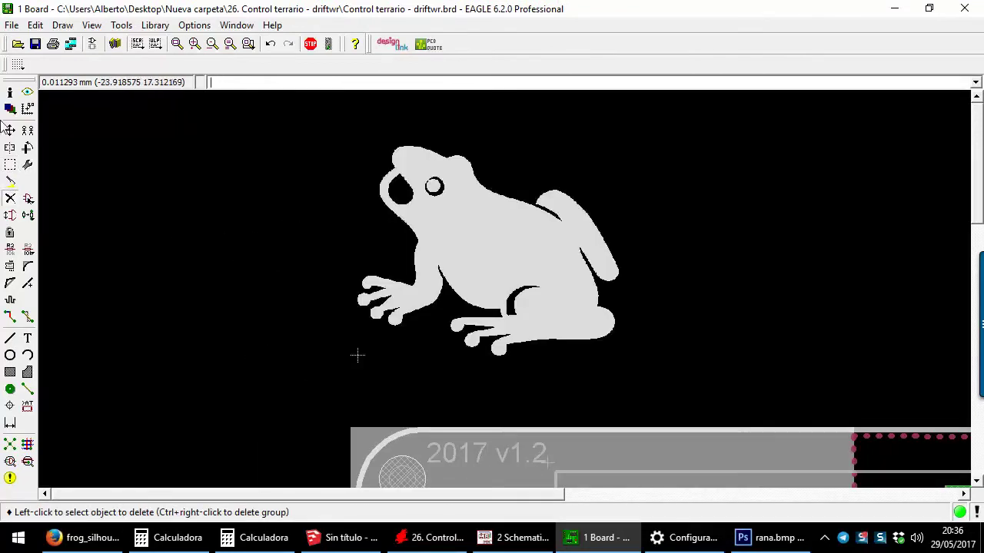
pyautogui.scroll(4, 525, 182)
pyautogui.scroll(-4, 273, 202)
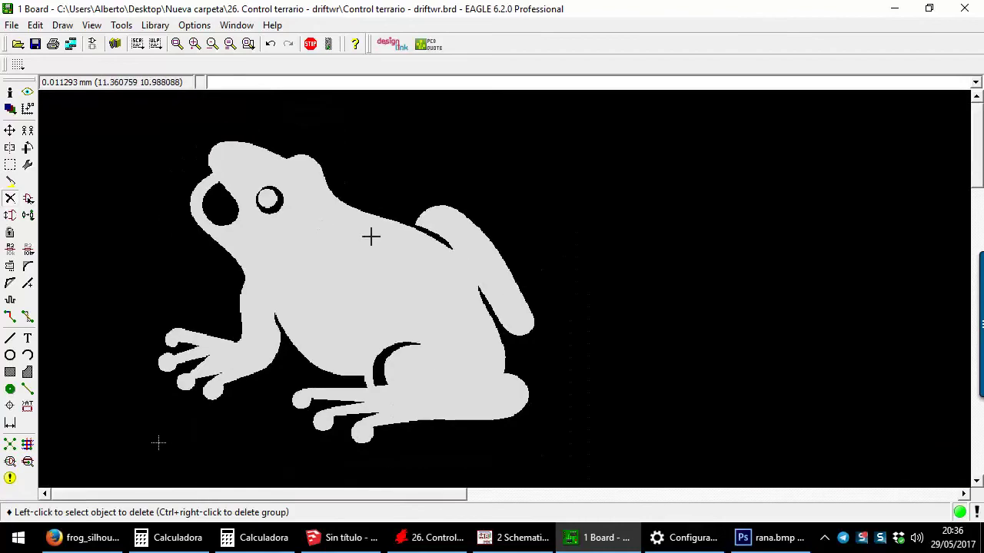
# Set the grid size unit to mil and show the grid
pyautogui.click(18, 65)
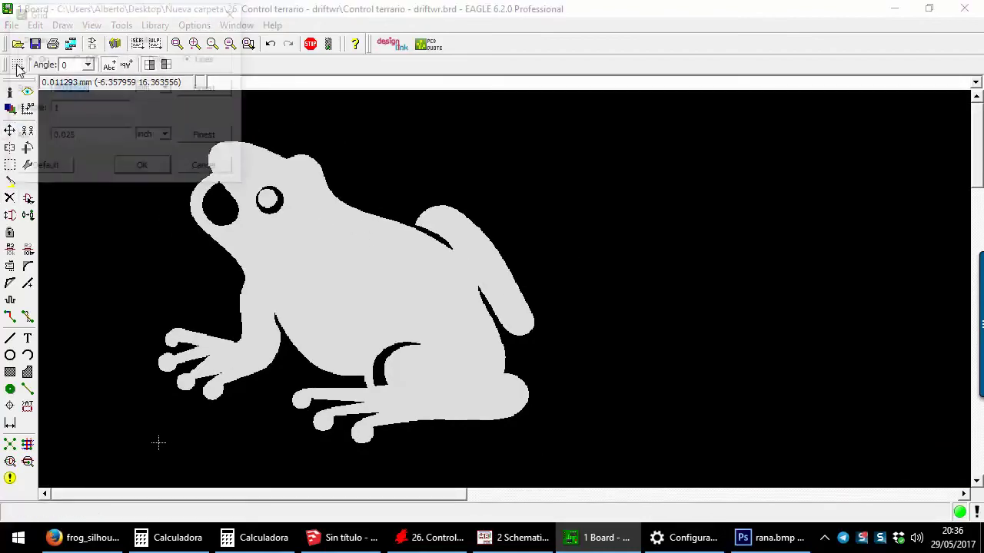
pyautogui.click(159, 89)
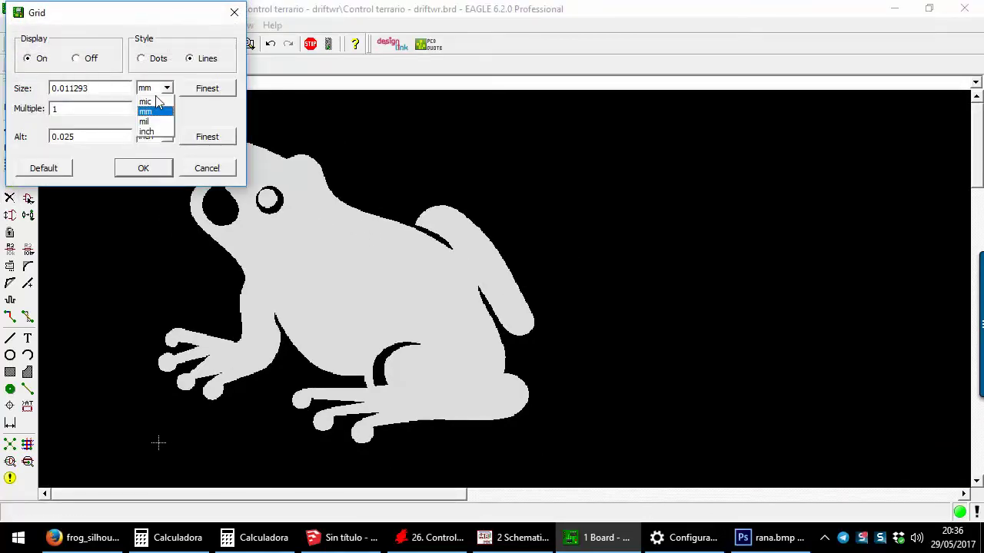
pyautogui.click(146, 121)
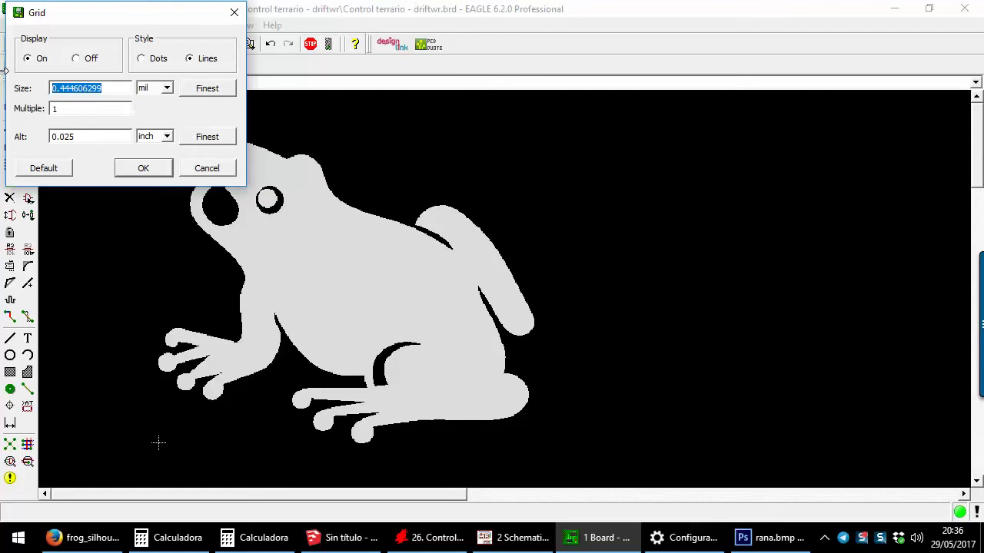
pyautogui.press('Return')
# Move the frog group onto the board next to MADE BY SAPO
pyautogui.rightClick(315, 281)
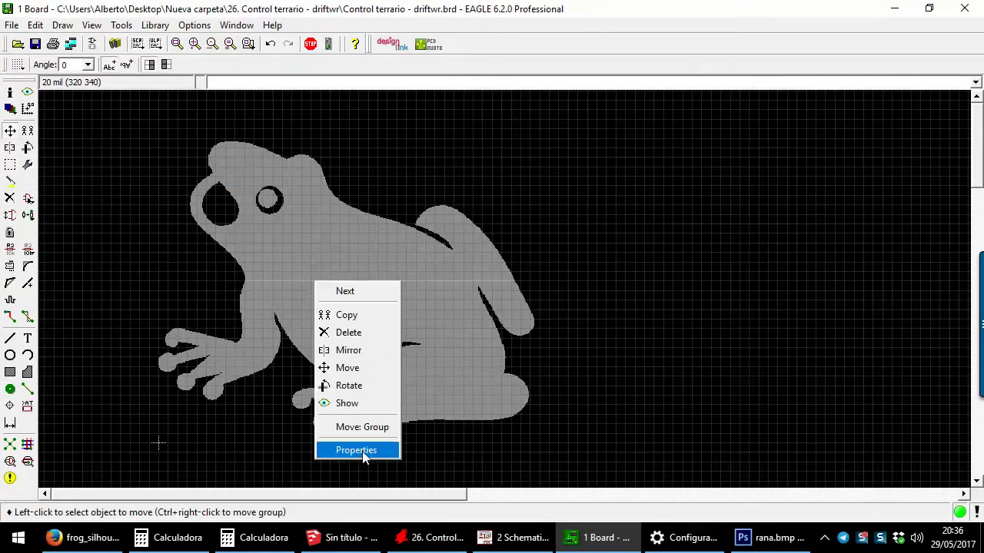
pyautogui.click(353, 426)
pyautogui.scroll(-5, 319, 353)
pyautogui.scroll(-2, 657, 262)
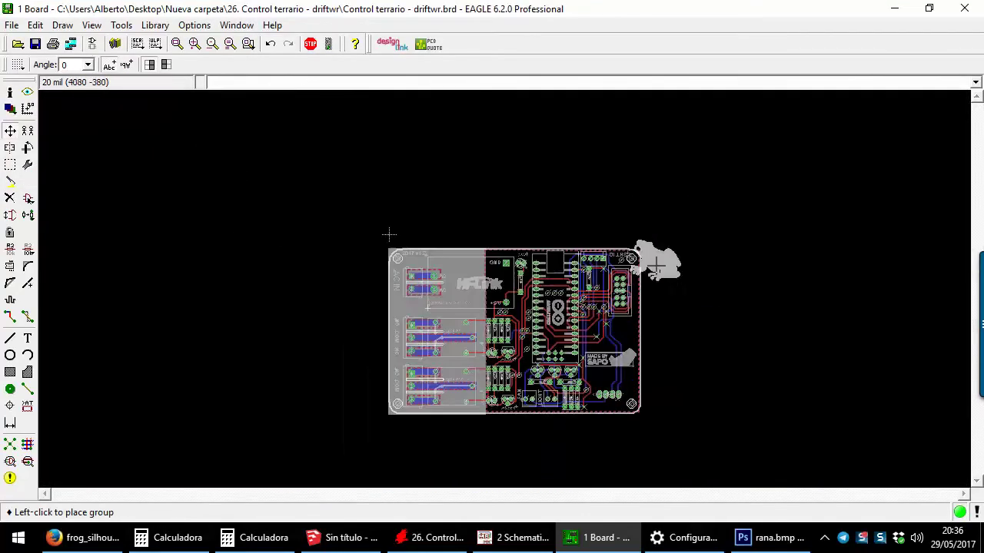
pyautogui.scroll(6, 565, 321)
pyautogui.scroll(1, 507, 307)
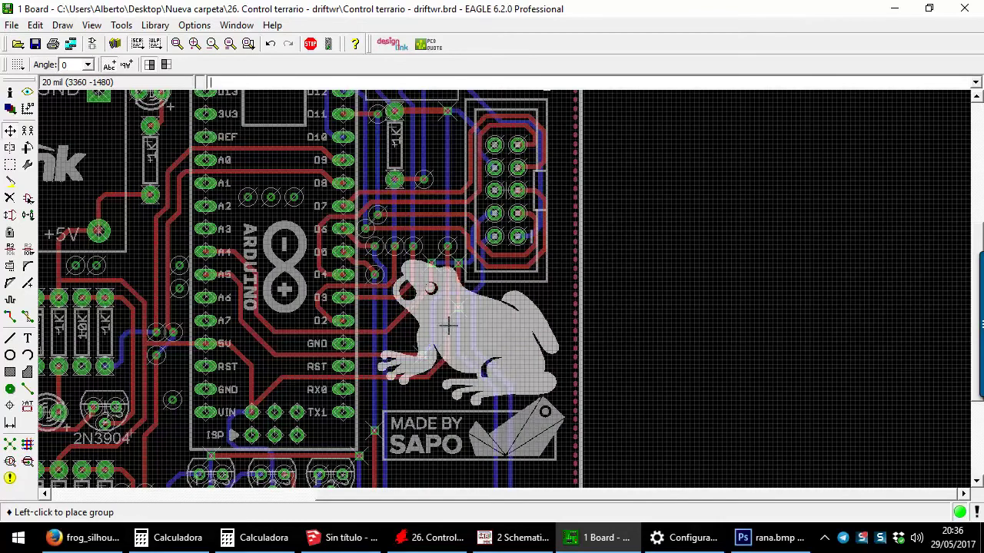
pyautogui.click(448, 326)
pyautogui.scroll(-2, 715, 312)
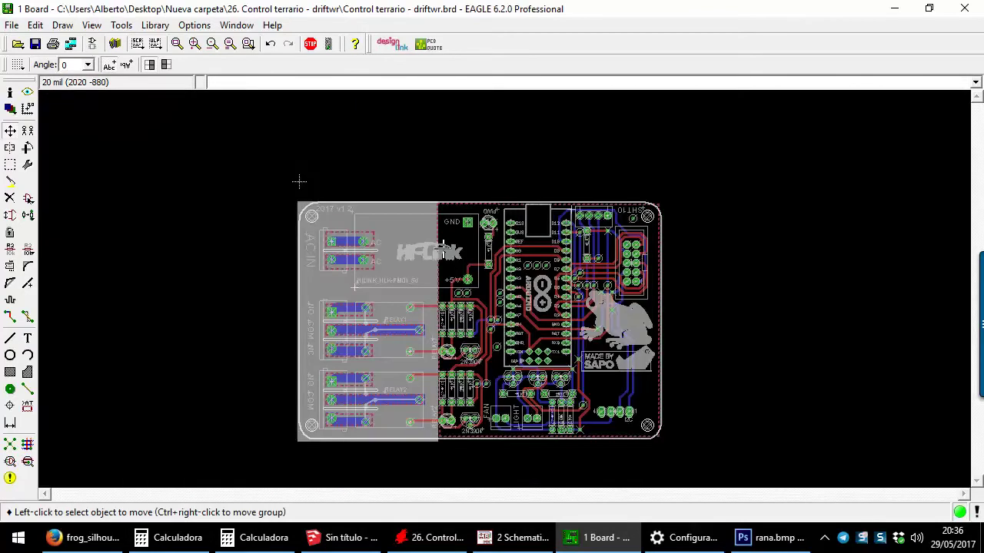
# Switch to a 200 mil grid, group everything on the board, and reposition it
pyautogui.click(18, 65)
pyautogui.write('00')
pyautogui.press('Return')
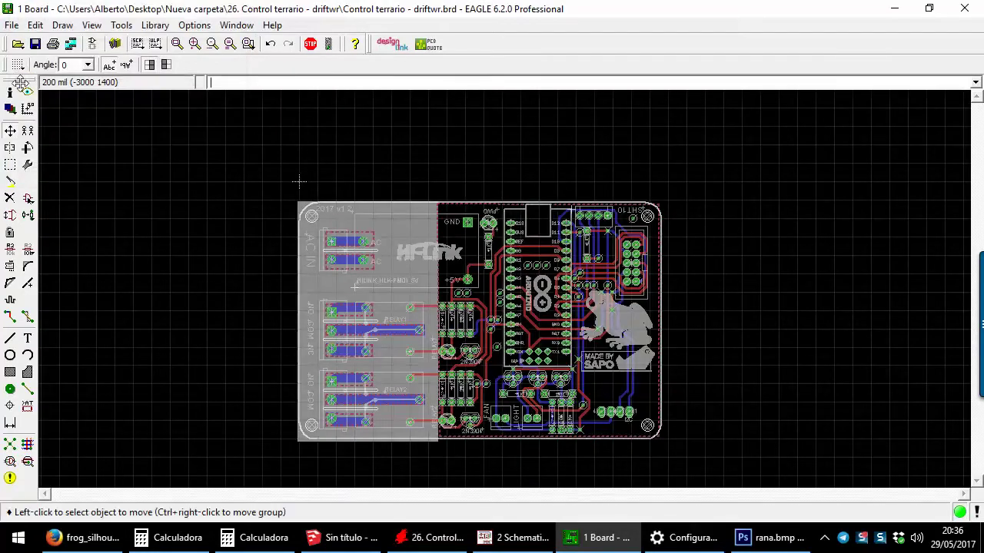
pyautogui.click(10, 165)
pyautogui.moveTo(260, 146); pyautogui.dragTo(746, 478)
pyautogui.press('F7')
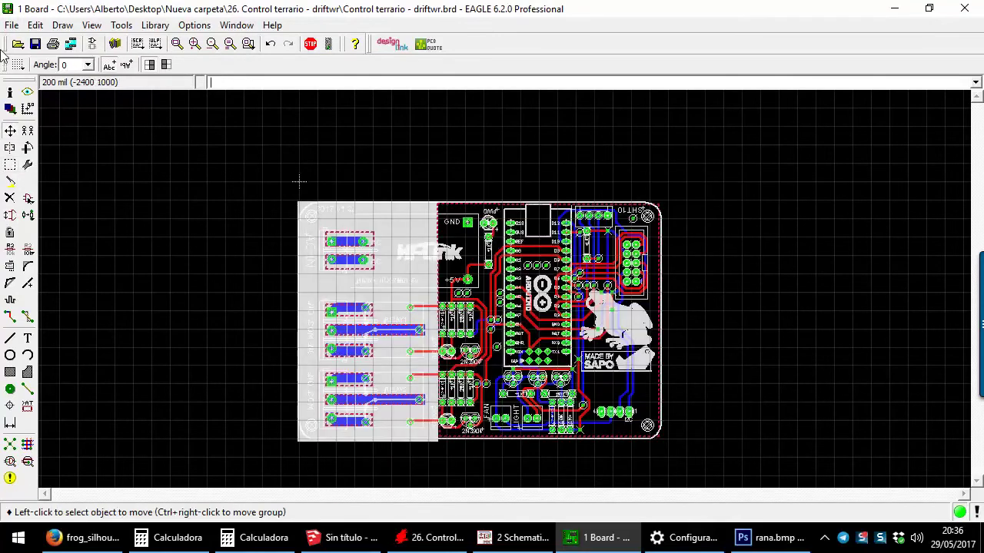
pyautogui.rightClick(365, 251)
pyautogui.click(418, 430)
pyautogui.scroll(-2, 345, 268)
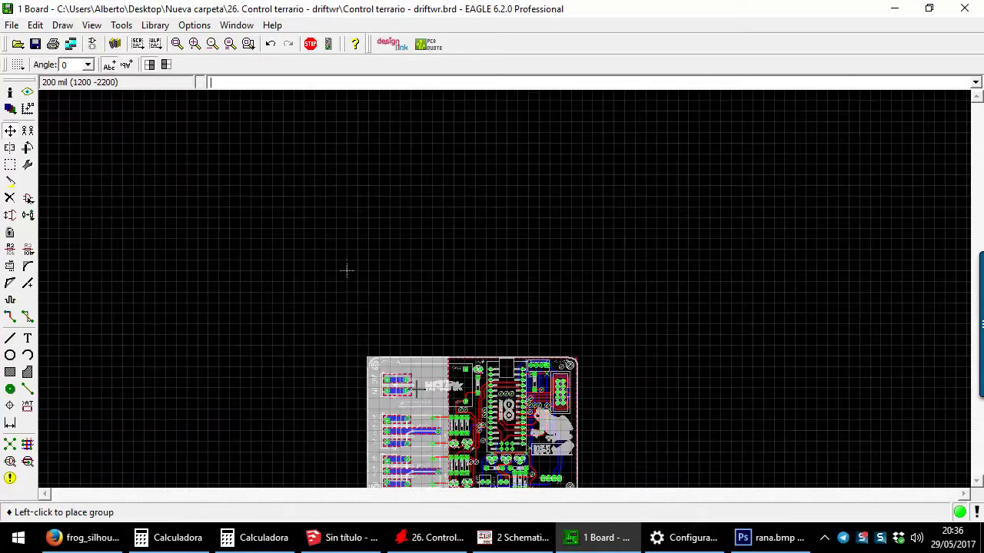
pyautogui.scroll(-1, 357, 290)
pyautogui.click(359, 290)
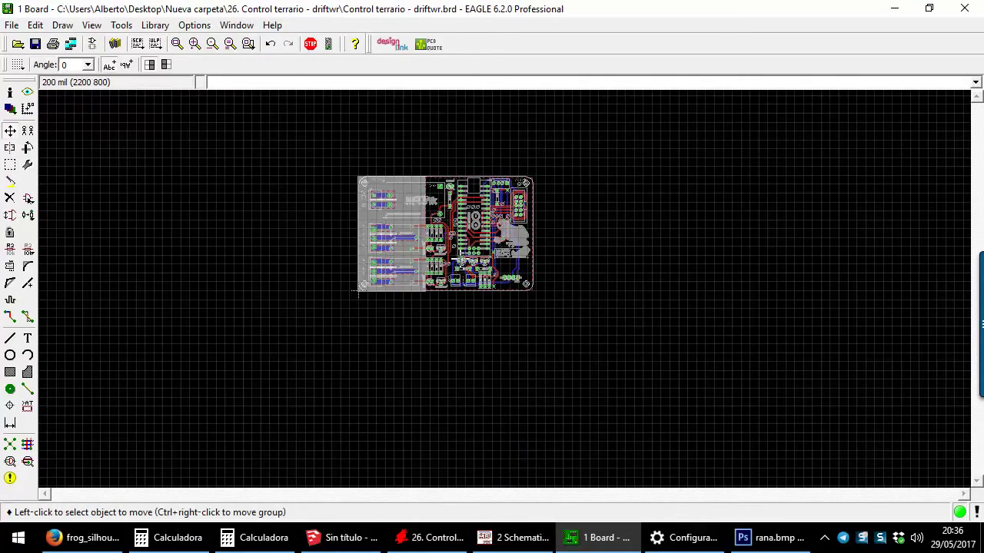
# Export the board with eagleUp using red mask, gold plating and white silkscreen
pyautogui.click(154, 43)
pyautogui.doubleClick(162, 123)
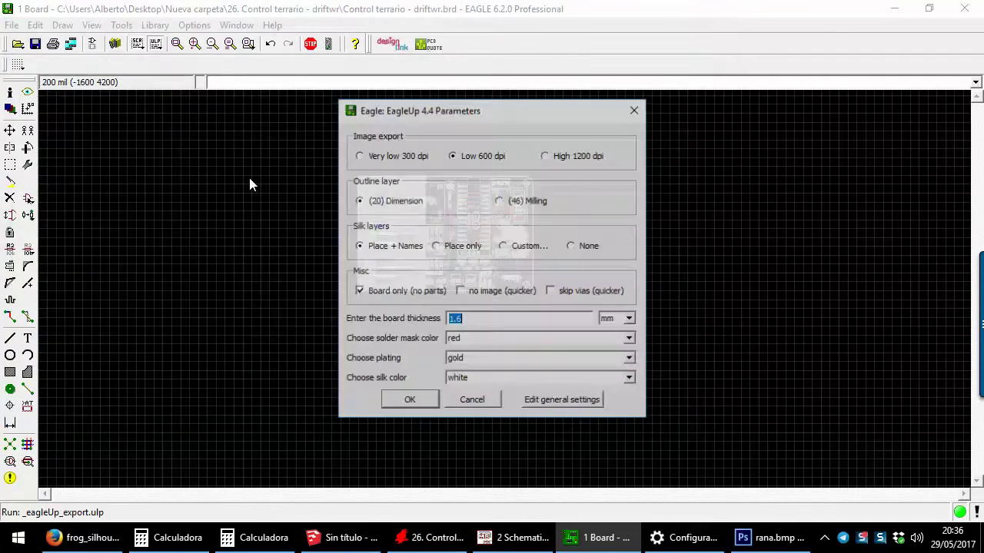
pyautogui.click(426, 402)
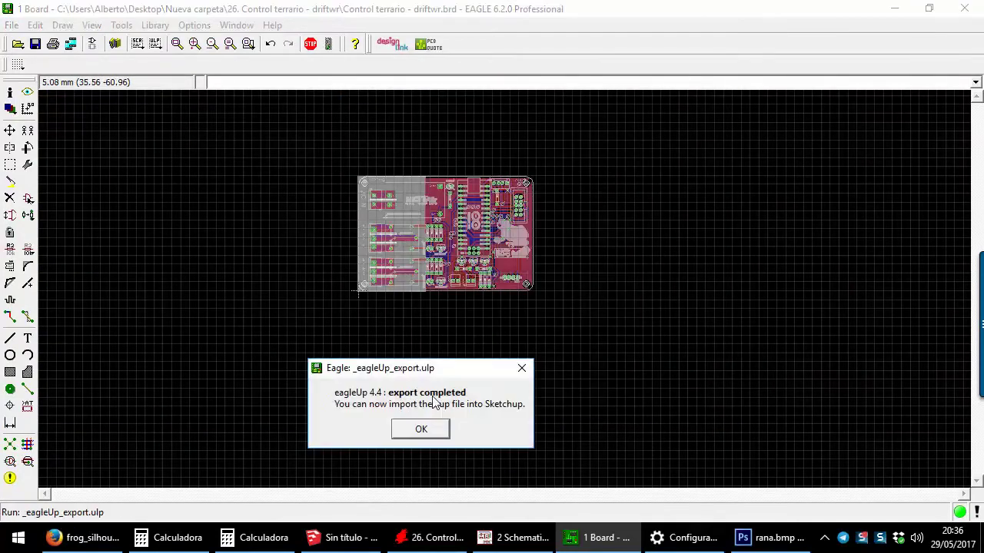
pyautogui.click(428, 430)
pyautogui.press('super+d')
pyautogui.click(358, 540)
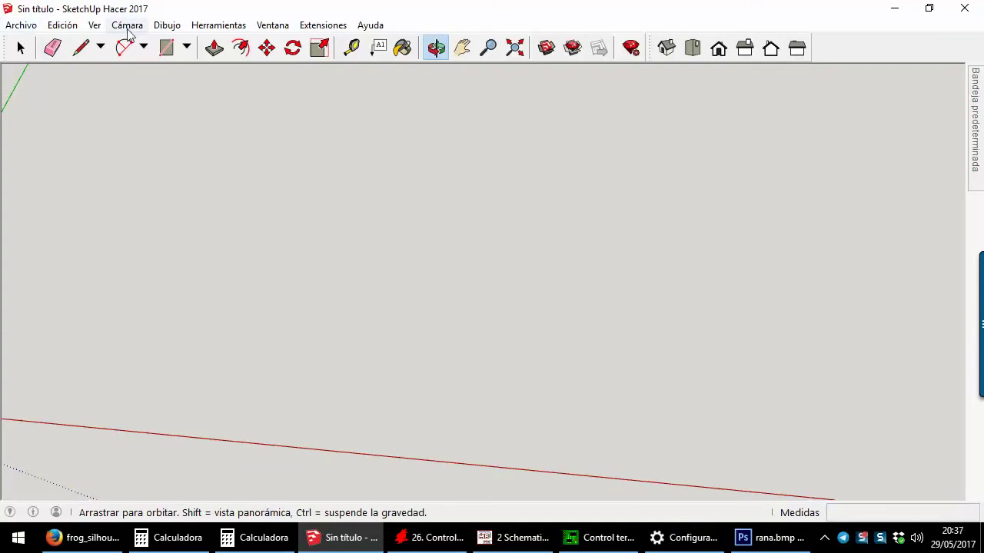
# Import GoogleSketchUp\Control terrario - driftwr.eup through the Import eagleUp extension
pyautogui.click(322, 25)
pyautogui.click(323, 39)
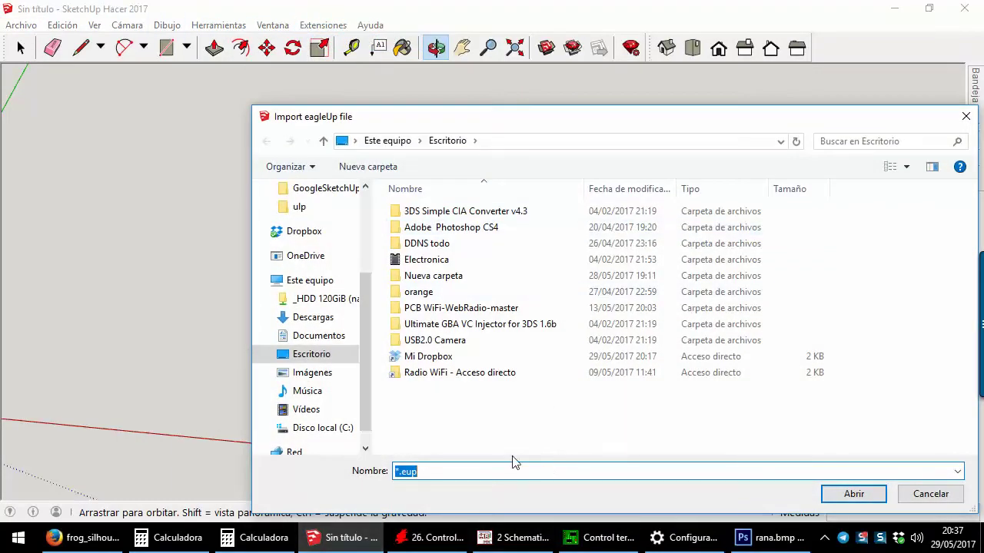
pyautogui.moveTo(310, 323)
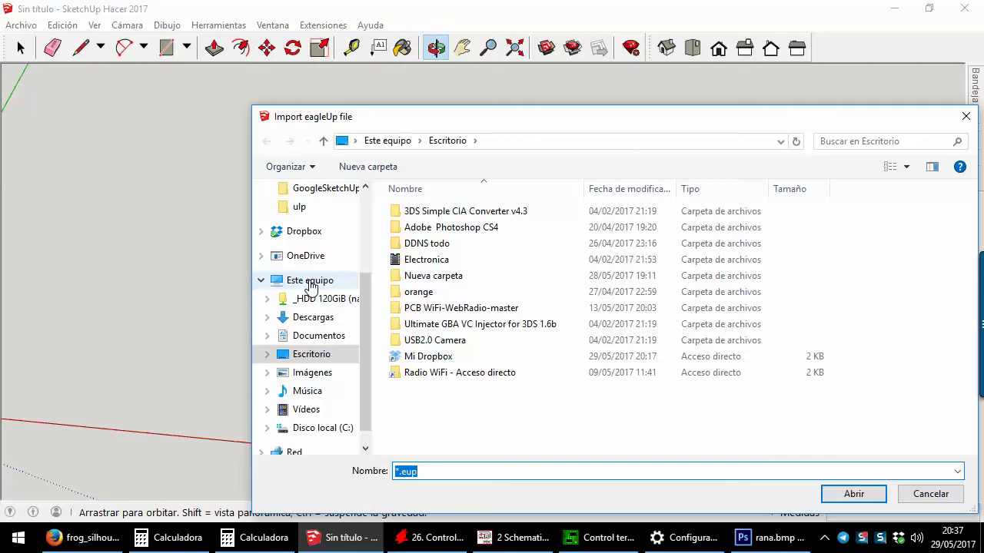
pyautogui.scroll(3, 312, 292)
pyautogui.scroll(2, 319, 311)
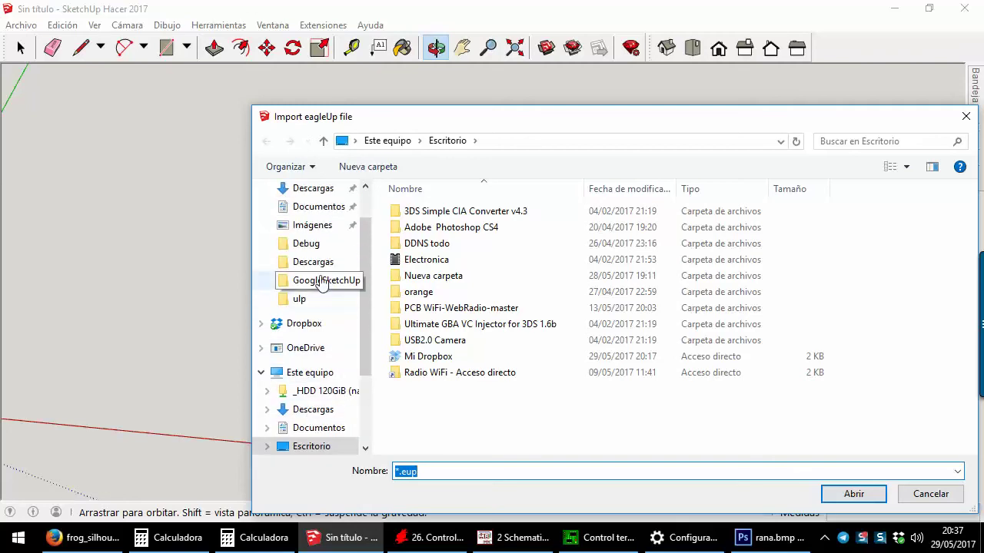
pyautogui.click(325, 281)
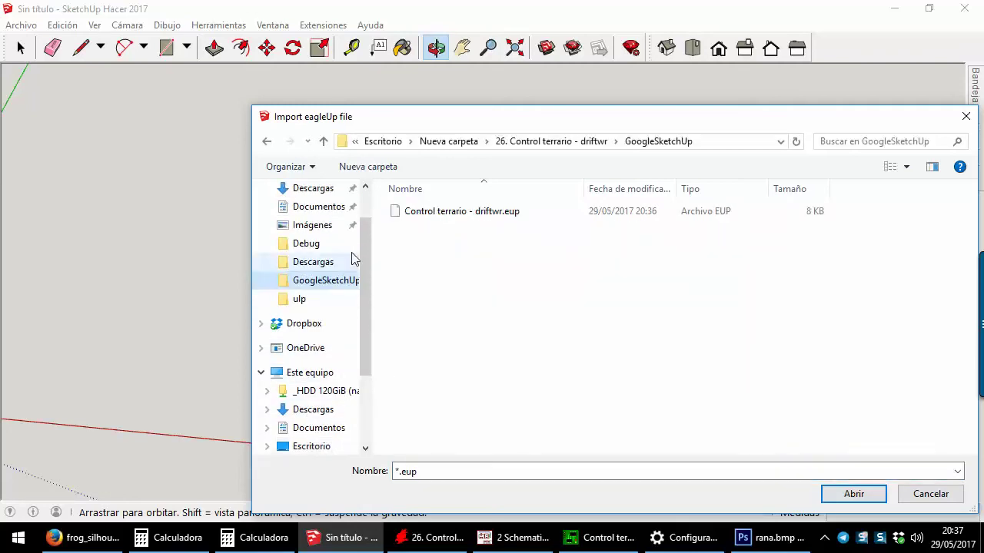
pyautogui.doubleClick(441, 214)
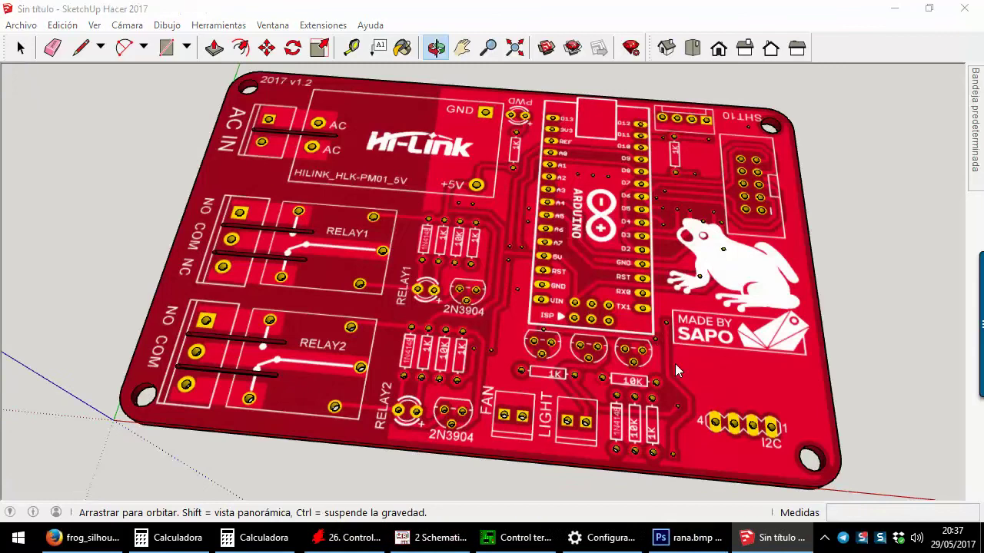
# Dismiss the import completed message and zoom in on the white frog logo
pyautogui.click(540, 305)
pyautogui.scroll(2, 593, 350)
pyautogui.scroll(2, 593, 349)
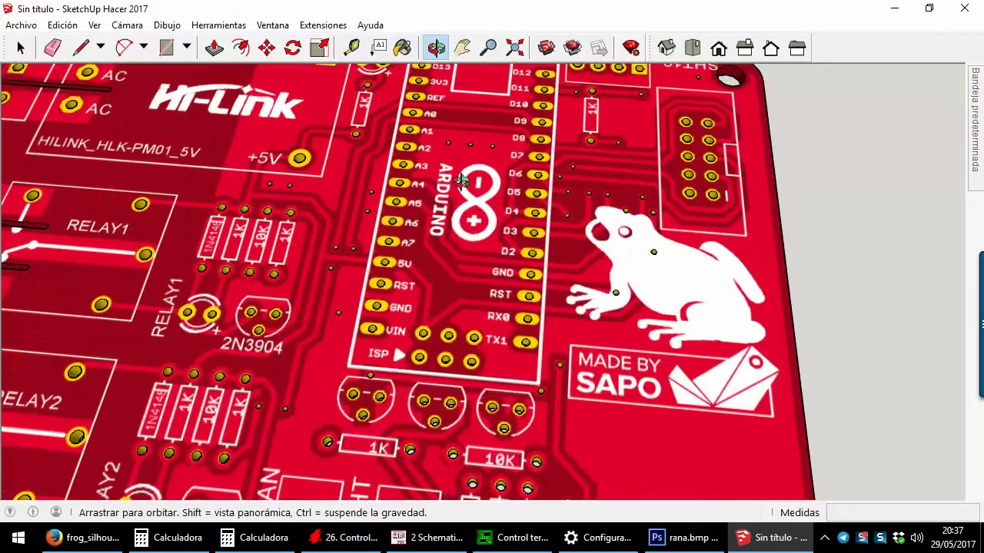
pyautogui.scroll(1, 593, 350)
pyautogui.scroll(1, 592, 349)
pyautogui.scroll(1, 565, 346)
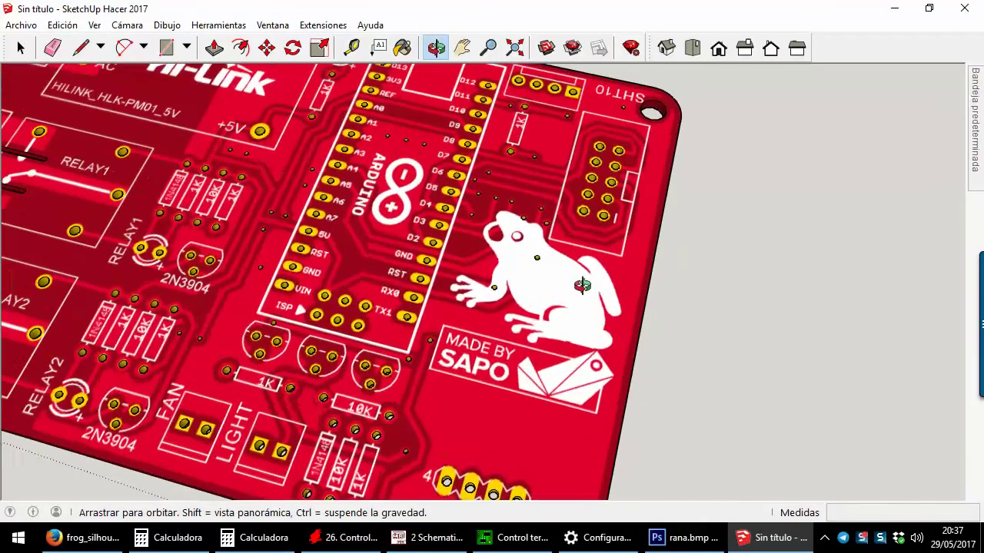
pyautogui.scroll(1, 531, 342)
pyautogui.scroll(1, 491, 337)
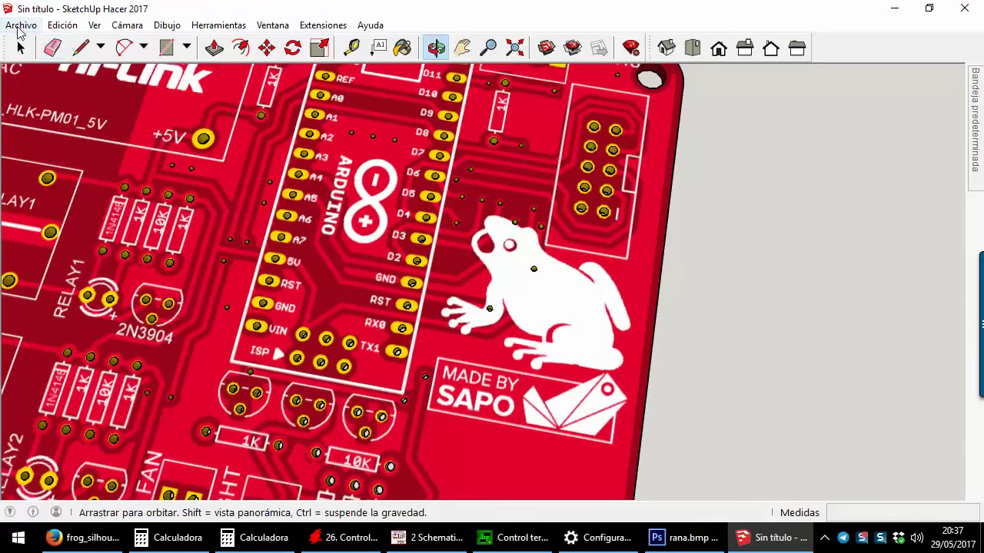
pyautogui.click(21, 25)
pyautogui.moveTo(108, 245)
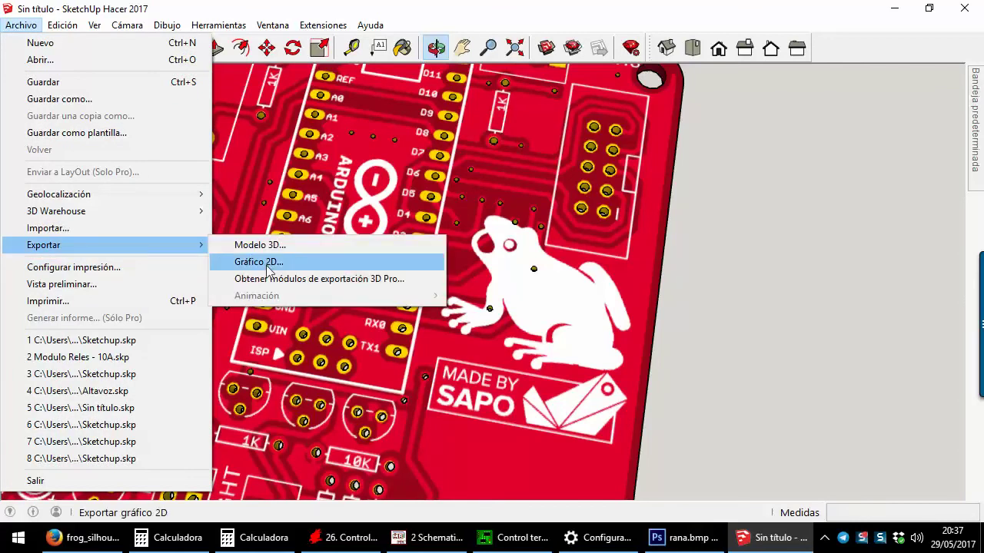
# Export the SketchUp board view as the 2D graphic sapo3.png and minimize SketchUp
pyautogui.click(265, 263)
pyautogui.write('sapo')
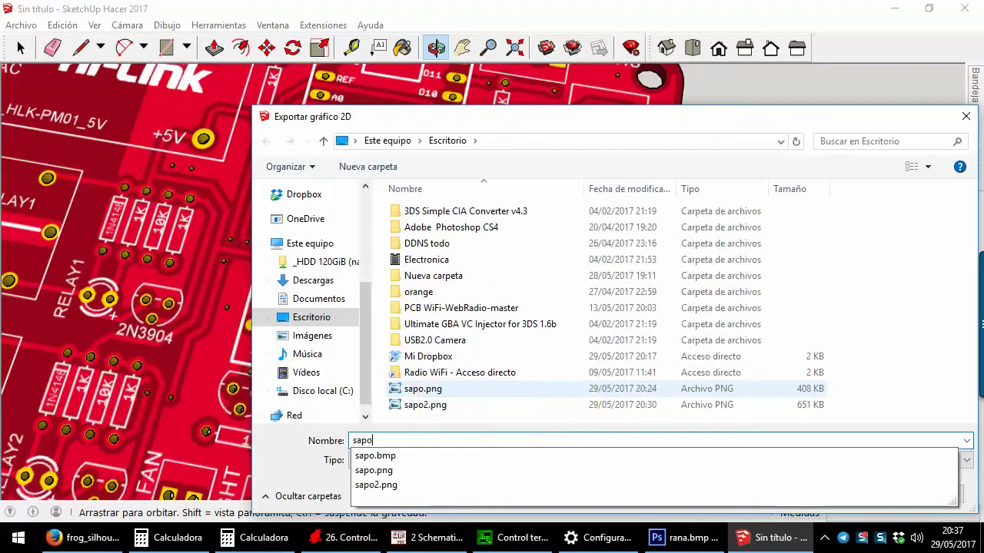
pyautogui.write('3')
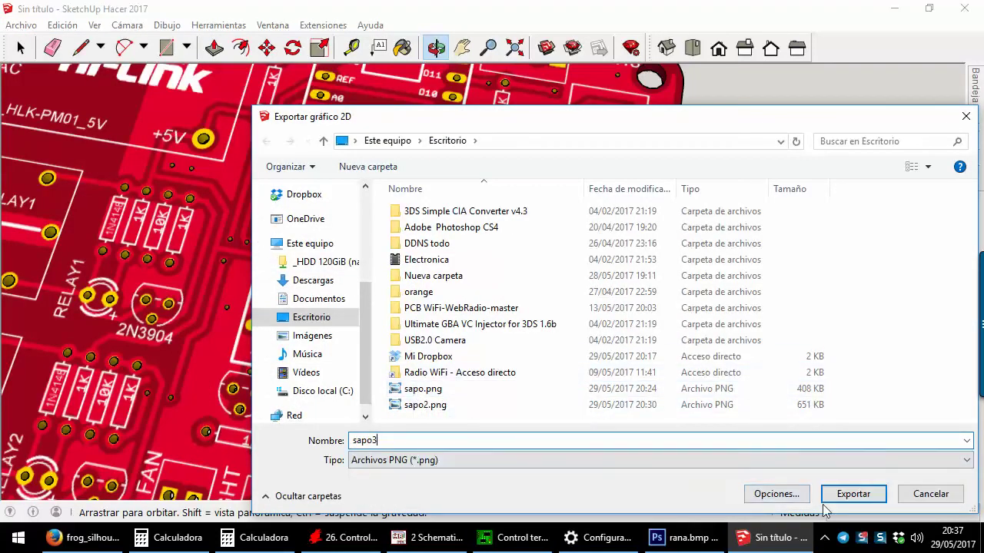
pyautogui.click(849, 494)
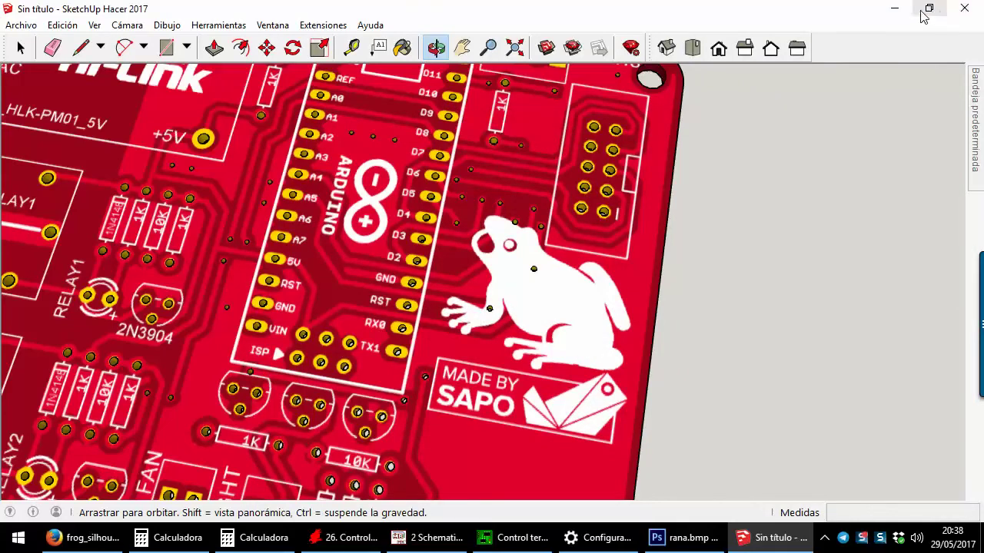
pyautogui.click(894, 8)
pyautogui.doubleClick(941, 372)
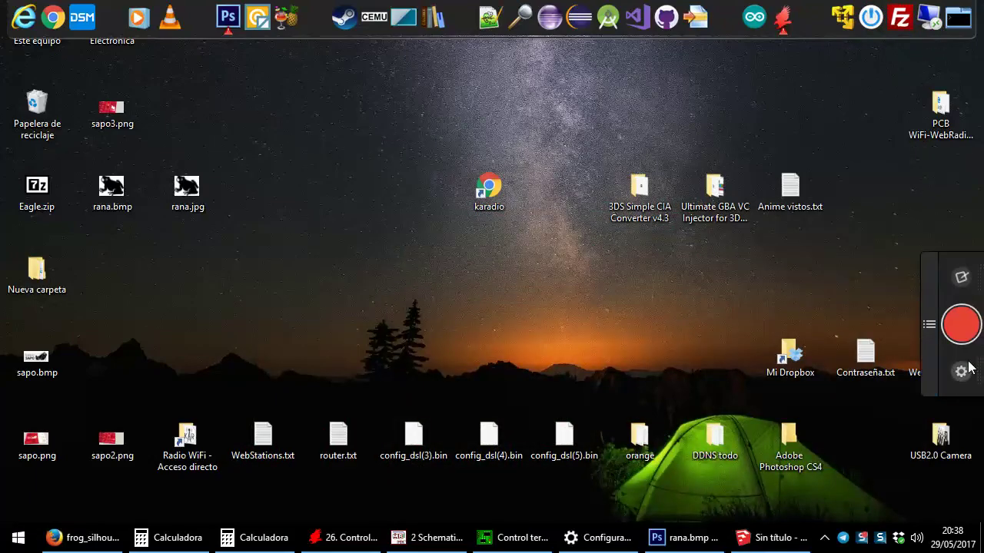